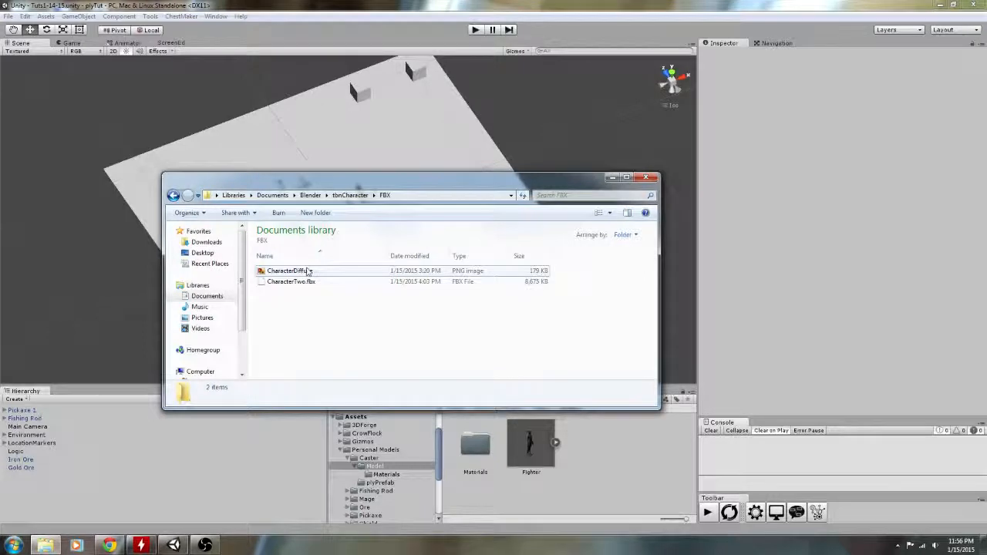
Create a folder named Fighter inside Personal Models and open it
left_click(399, 472)
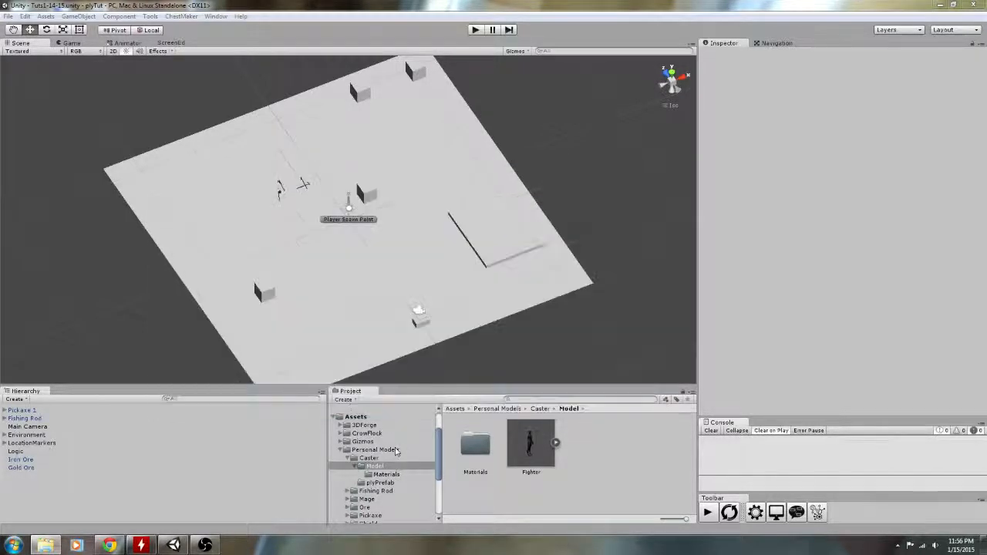
left_click(397, 450)
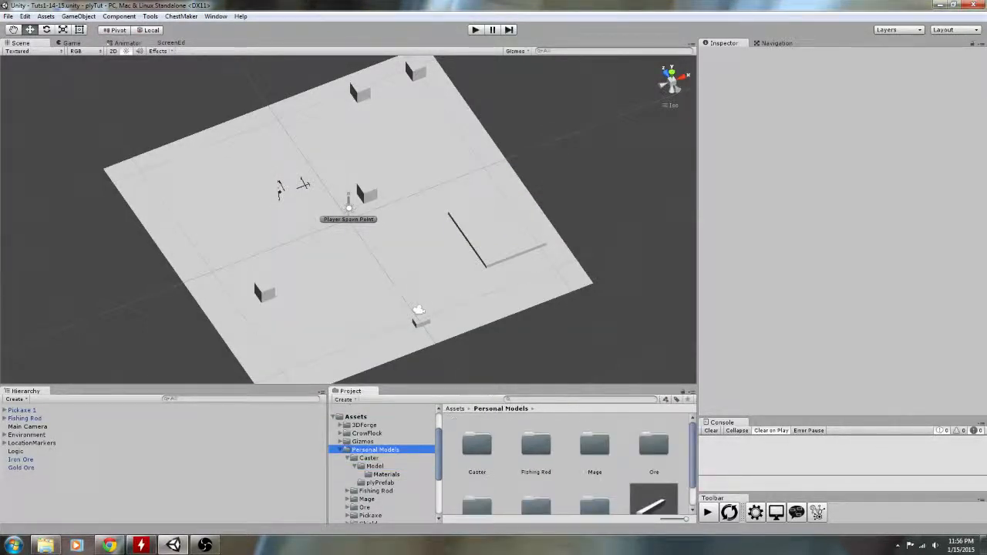
left_click(357, 402)
left_click(375, 185)
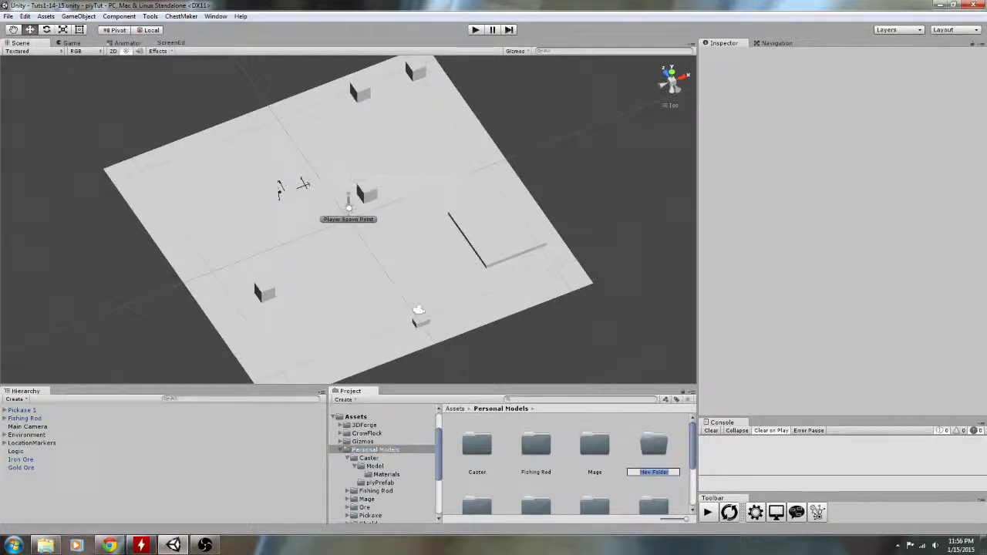
type("Fighter")
key("Return")
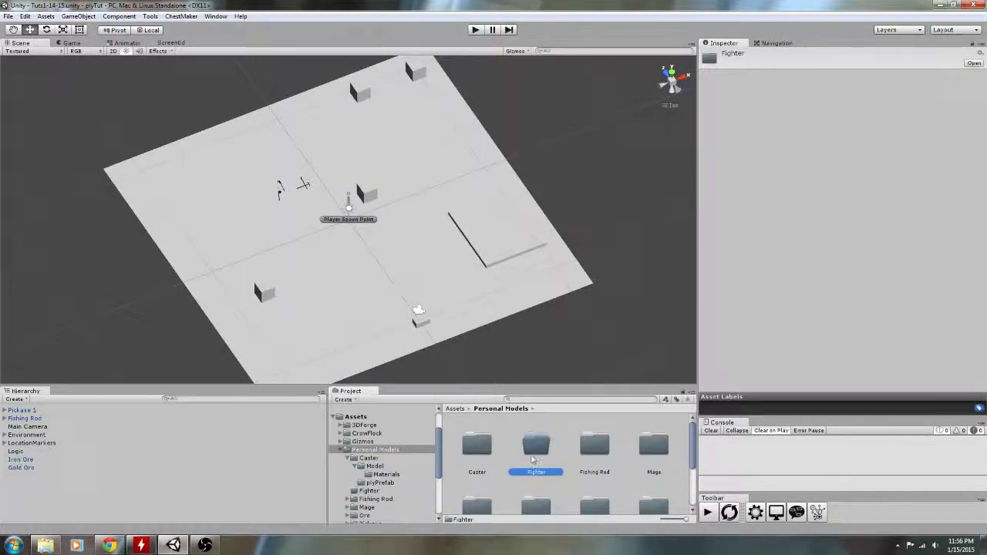
key("Return")
Import CharacterDiffuse and CharacterTwo.fbx from the Windows FBX folder into the Fighter asset folder
left_click(46, 545)
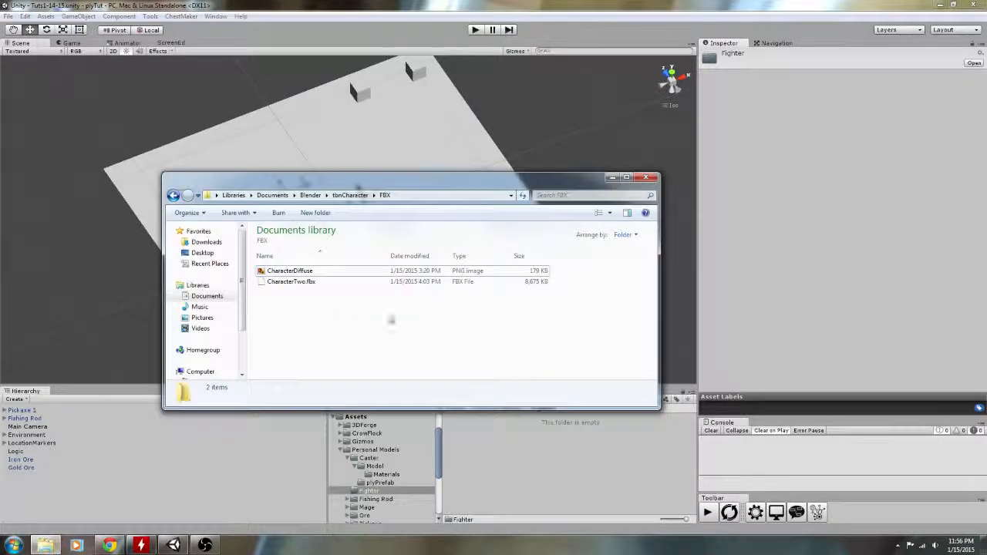
left_click_drag(346, 297, 323, 270)
left_click_drag(495, 437, 497, 436)
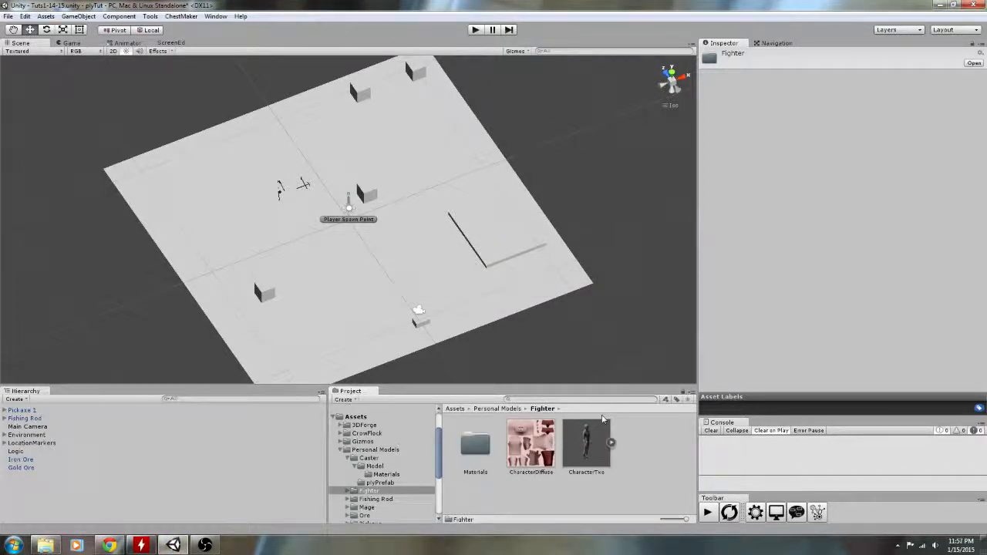
Set the CharacterTwo model's import scale factor to 1 and turn on Generate Colliders
left_click(596, 448)
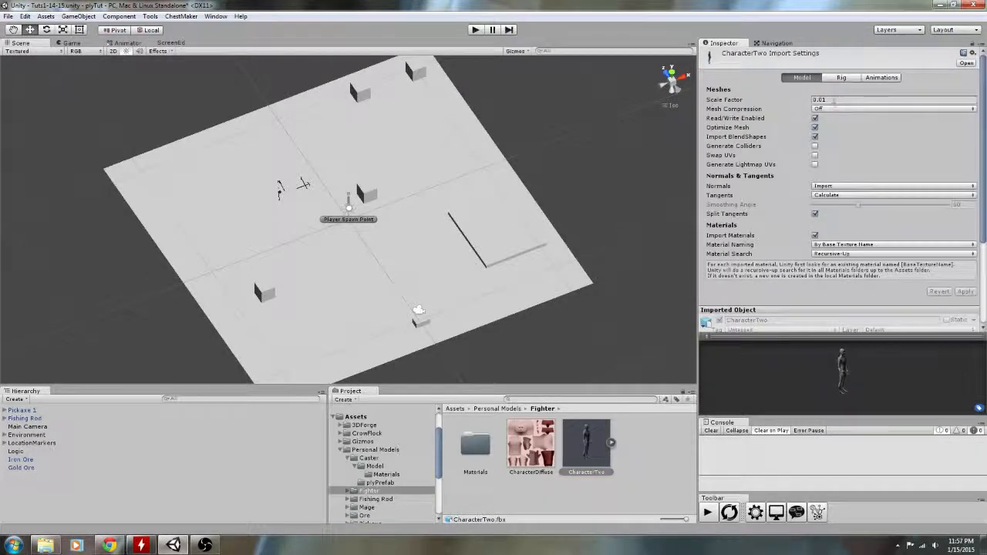
left_click(829, 100)
type("1")
left_click(815, 145)
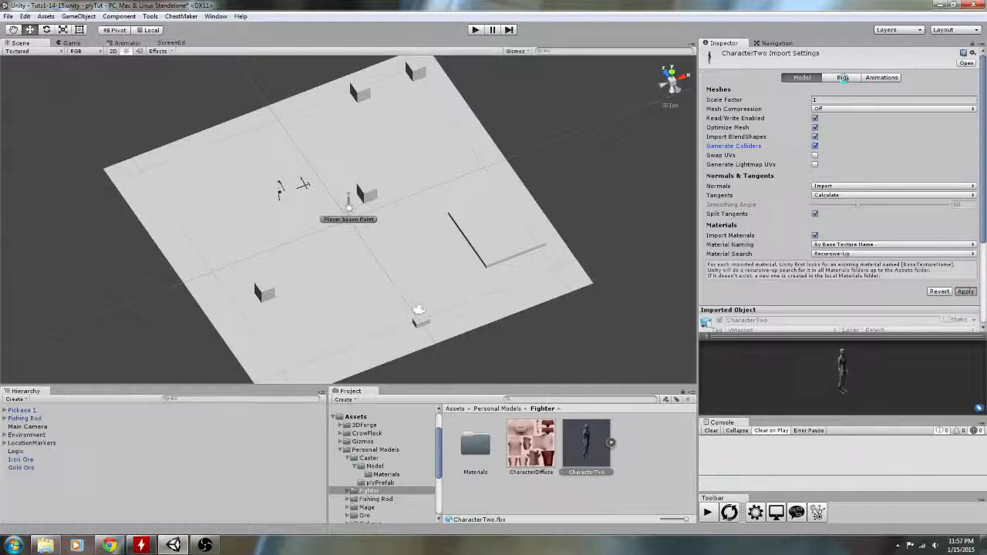
Set the CharacterTwo rig's animation type to Legacy, applying the pending import settings
left_click(843, 78)
left_click(844, 88)
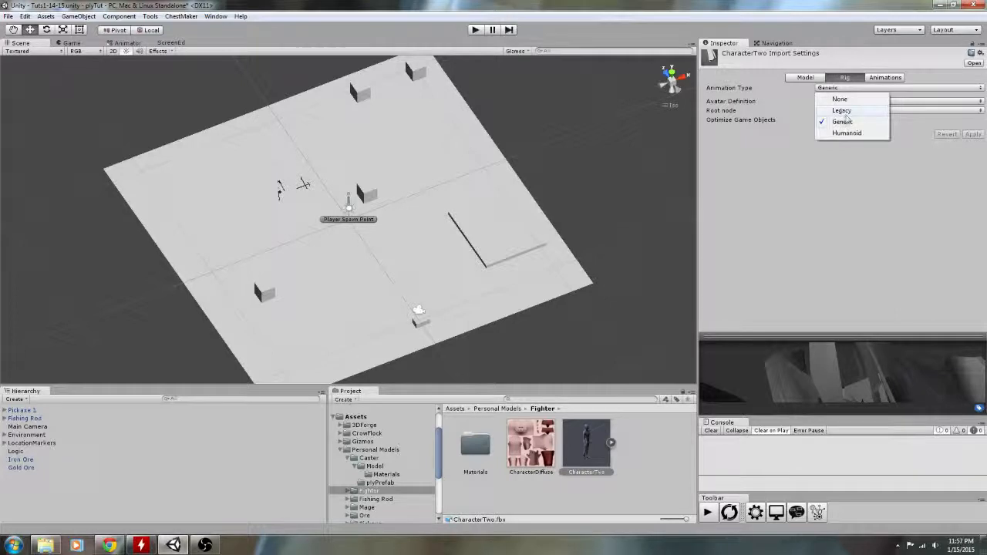
left_click(842, 111)
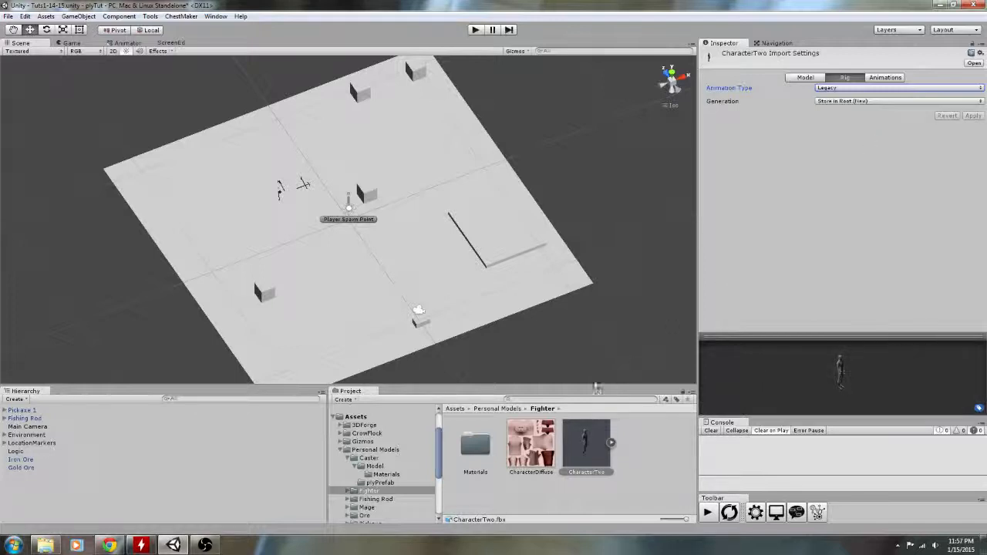
Assign the CharacterDiffuse texture as the base texture of the body material on CharacterTwo's Art mesh
left_click(610, 442)
left_click(653, 446)
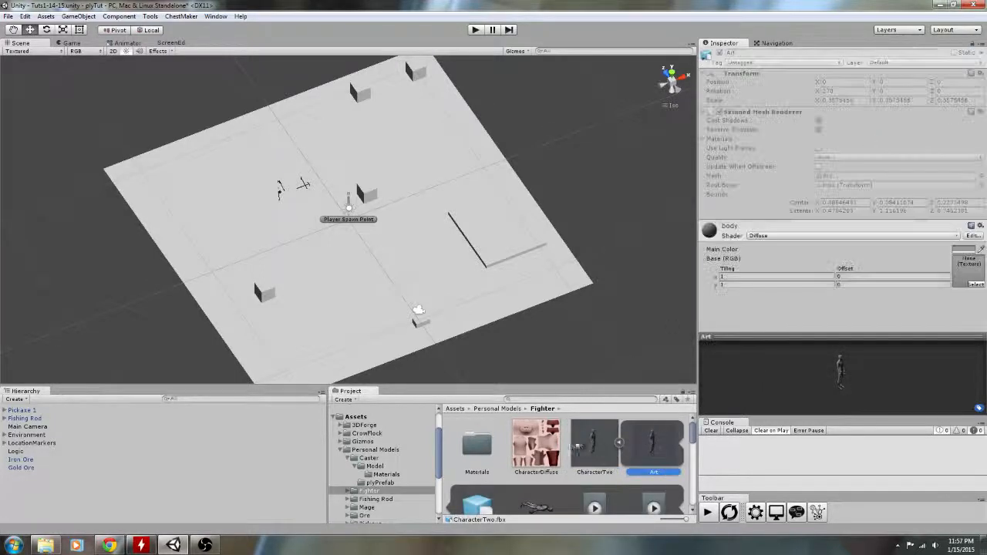
left_click_drag(522, 451, 967, 266)
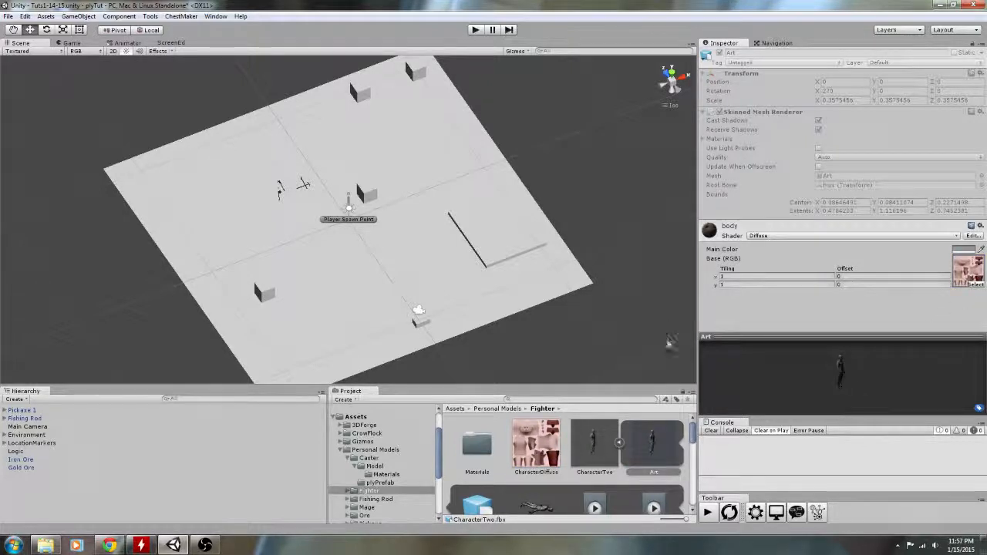
left_click(617, 443)
Place the CharacterTwo model in the scene and set its position to X 0, Y 0, Z 0
left_click_drag(588, 443, 420, 182)
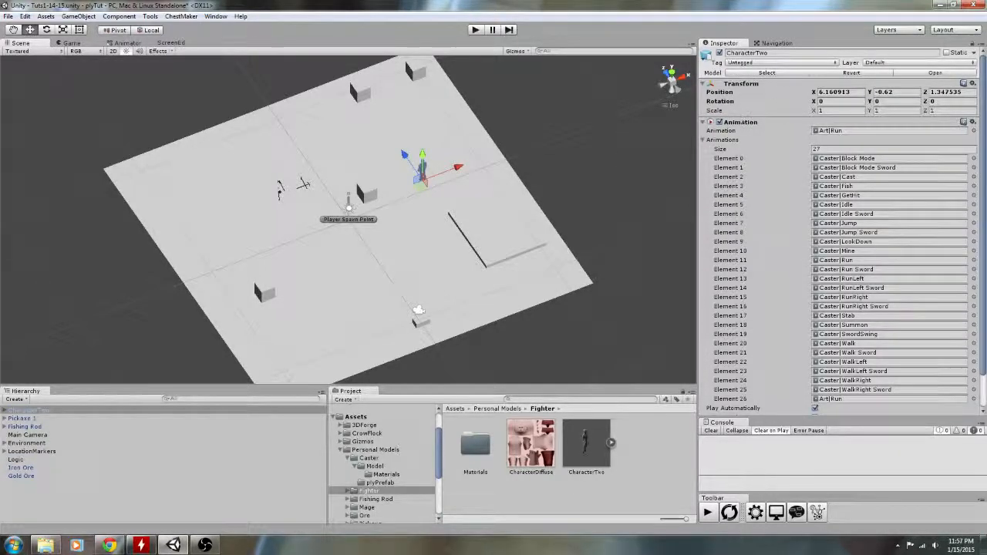
left_click(848, 93)
type("0")
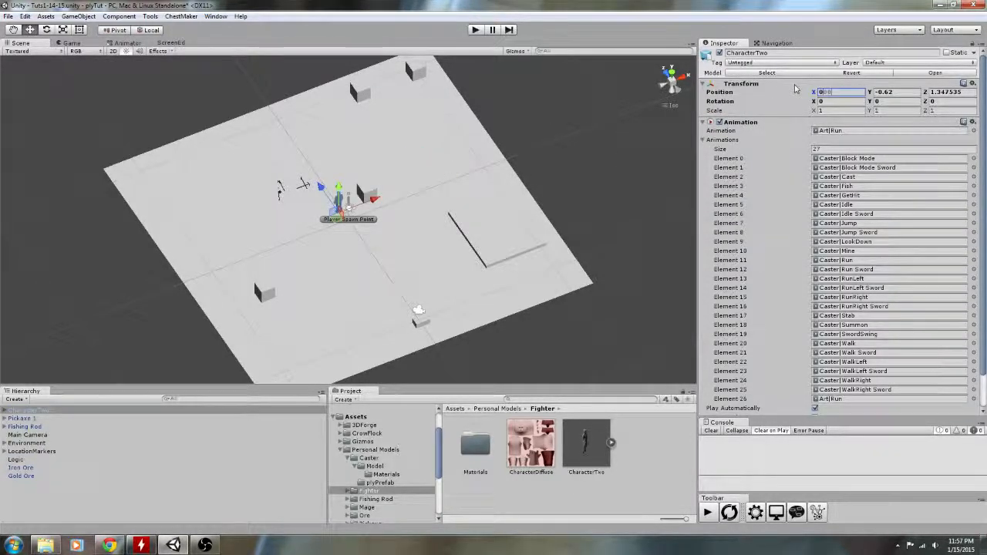
key("Tab")
type("0")
key("Tab")
type("0")
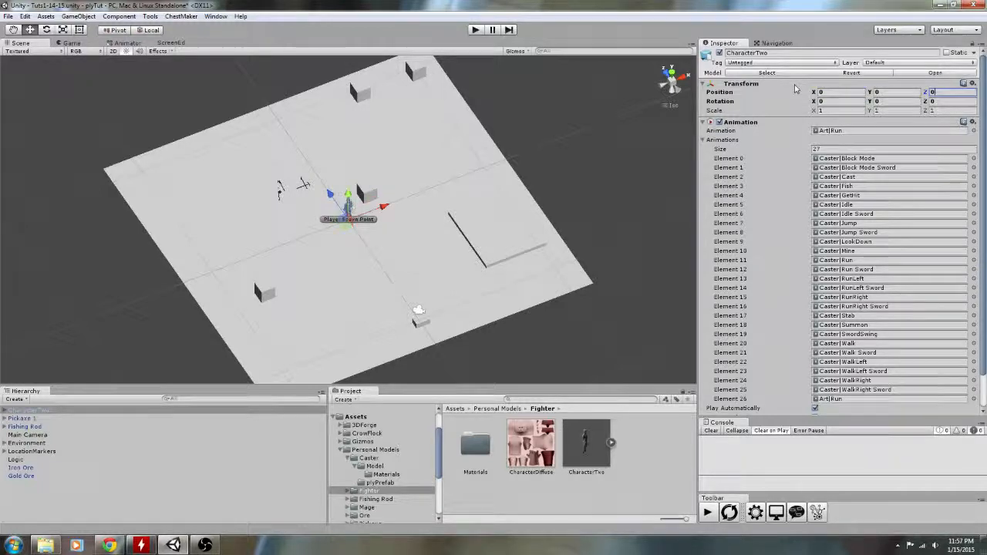
Create an empty game object and set its position to X 0, Y 0, Z 0
left_click(78, 17)
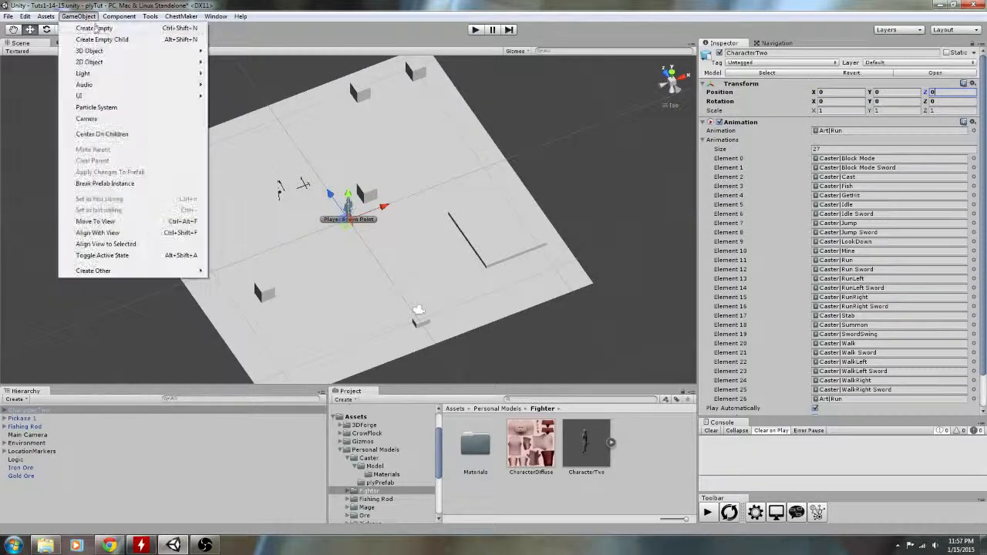
left_click(94, 29)
left_click(843, 82)
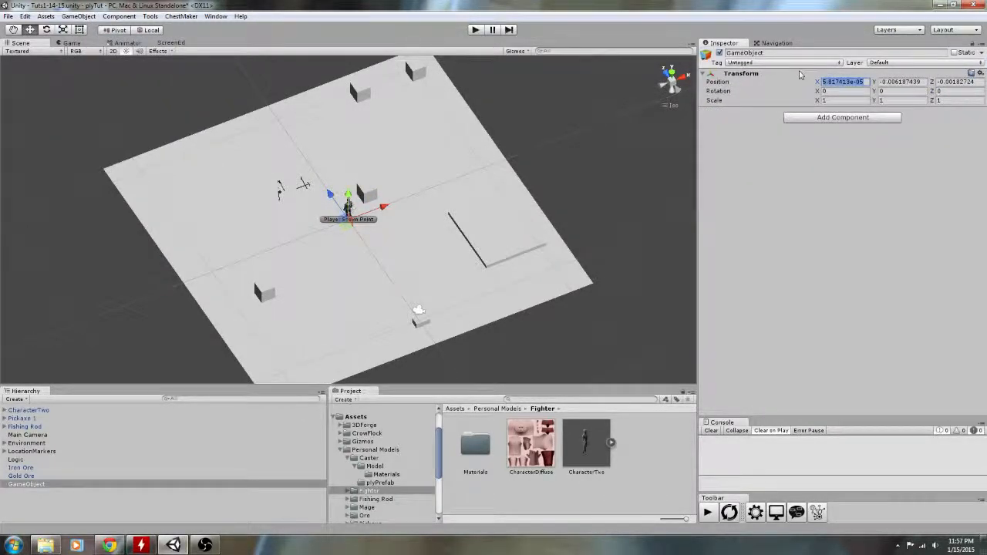
type("0")
key("Tab")
type("0")
key("Tab")
type("0")
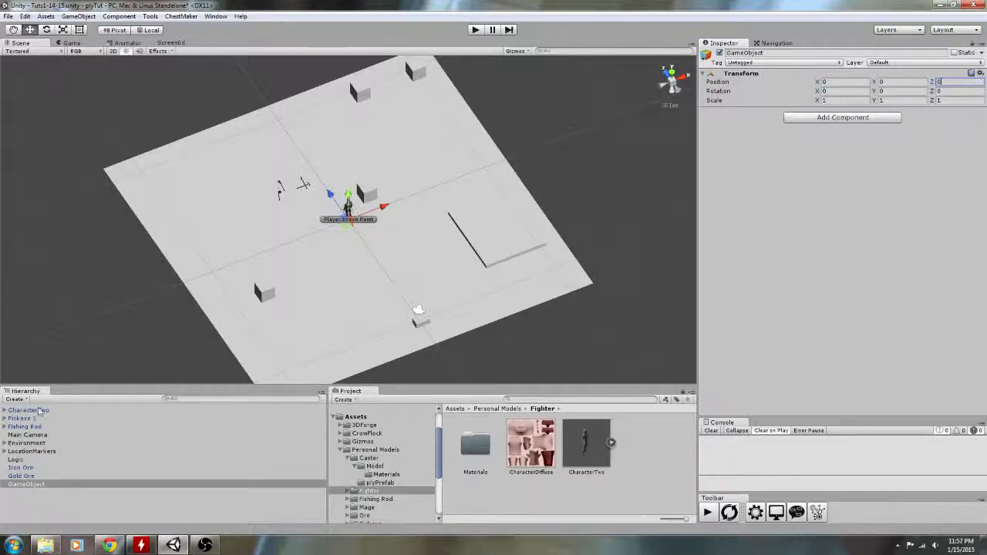
Make CharacterTwo a child of the empty GameObject and move the parent to about X -0.15, Z -4.01
left_click_drag(39, 411, 27, 483)
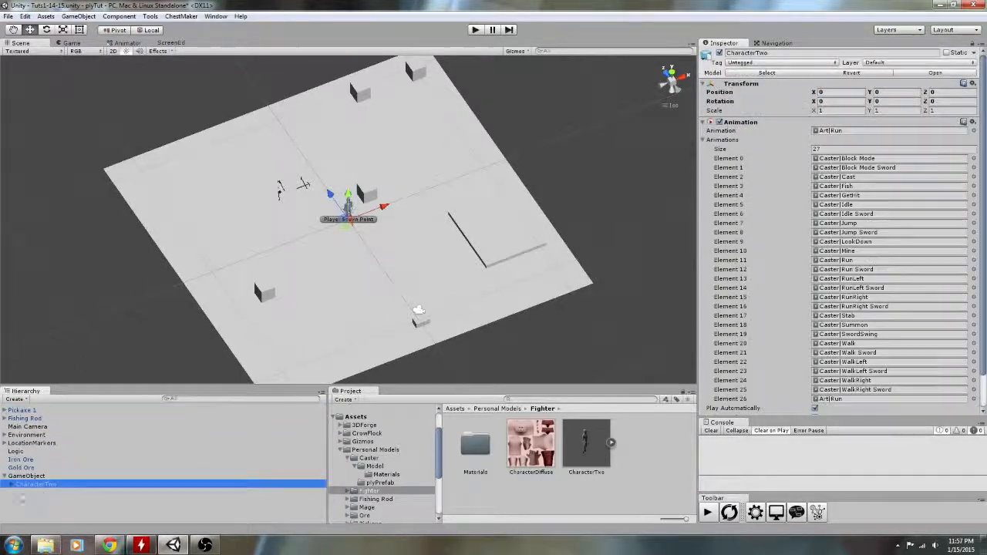
left_click(4, 476)
left_click(37, 476)
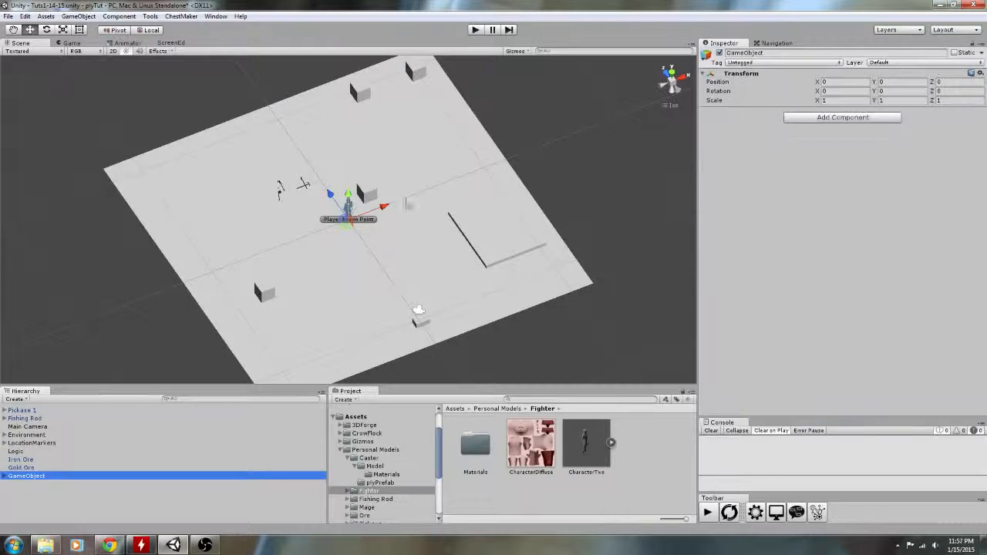
left_click_drag(349, 224, 373, 256)
Rename the parent GameObject as FighterNPC
right_click(27, 475)
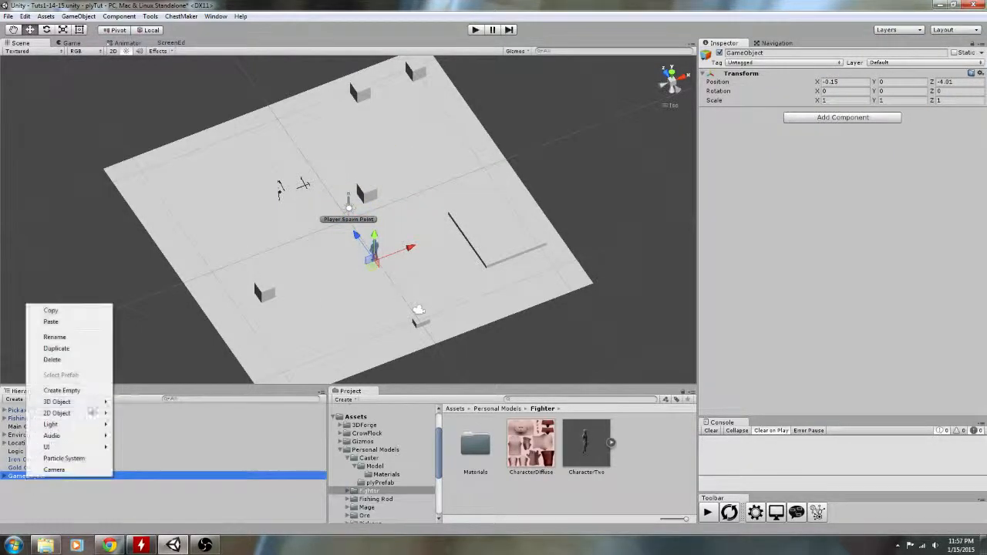
left_click(69, 342)
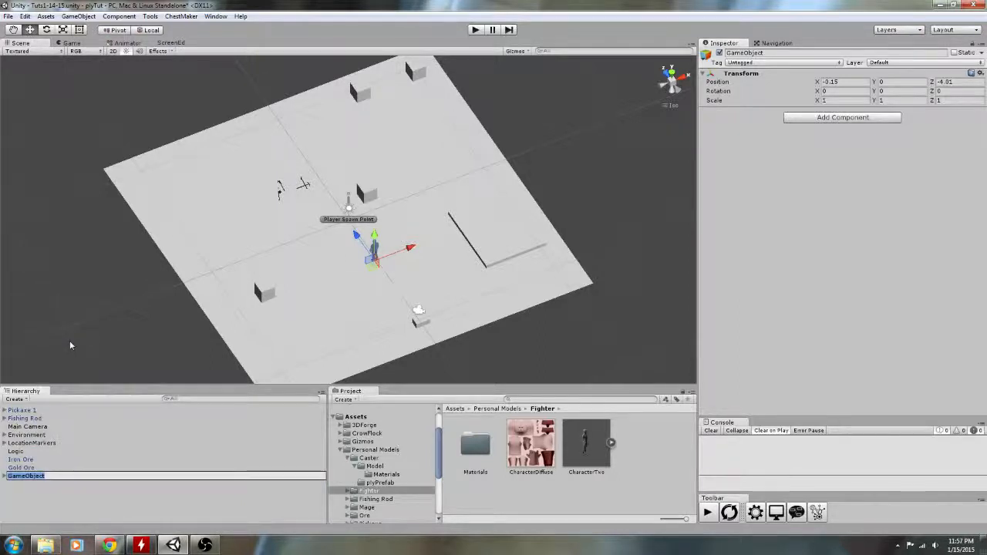
type("FighterNPC")
key("Return")
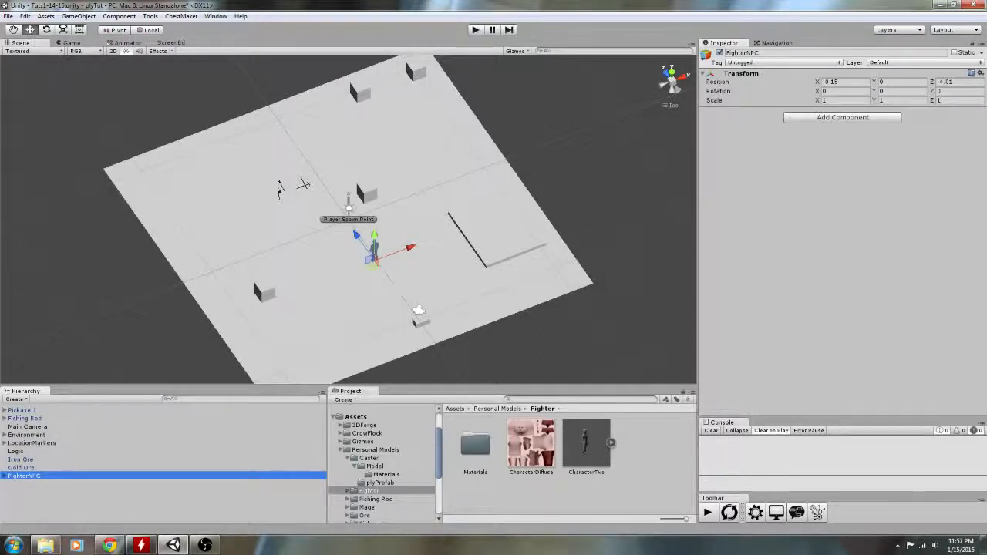
Add the plyGame NPC controller component to FighterNPC and collapse its settings
left_click(797, 120)
left_click(831, 260)
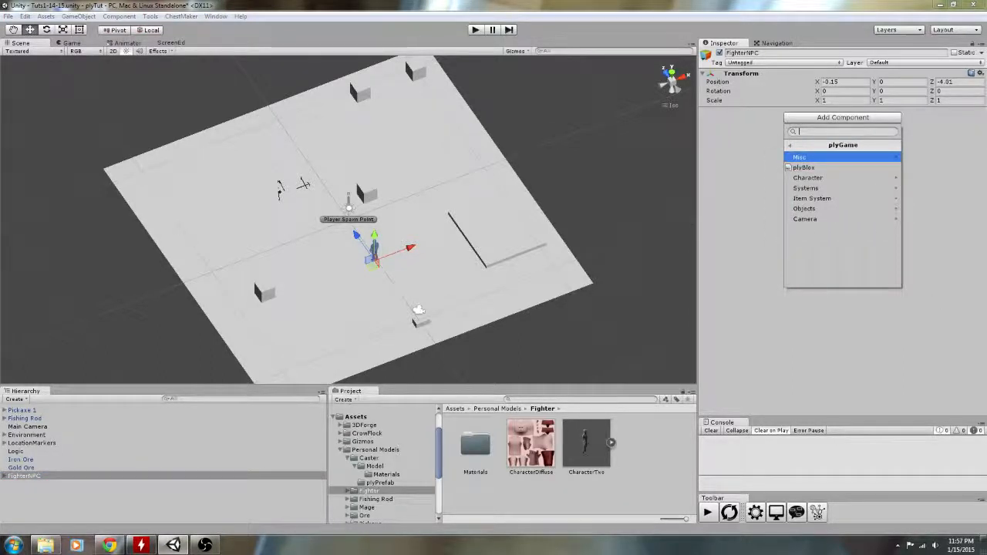
left_click(817, 177)
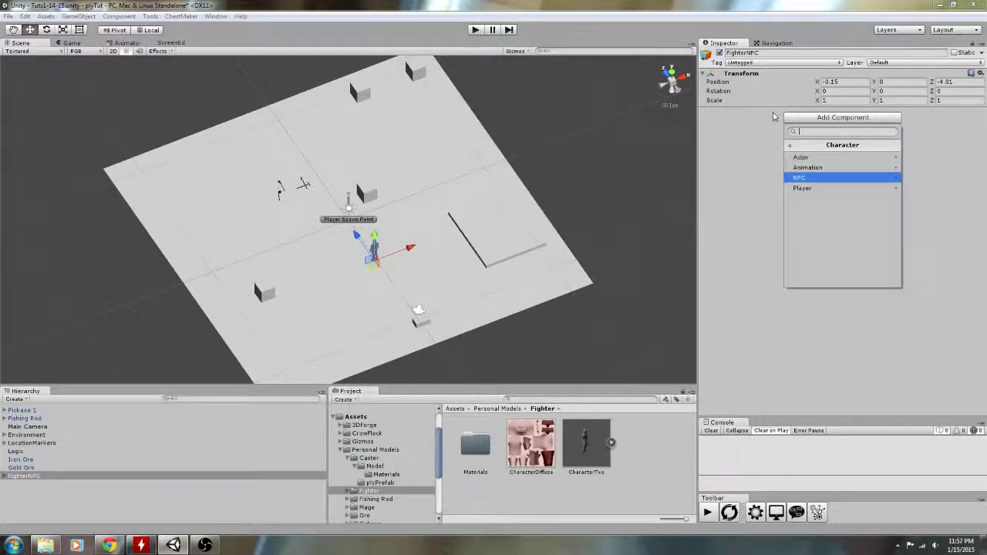
left_click(806, 177)
left_click(814, 168)
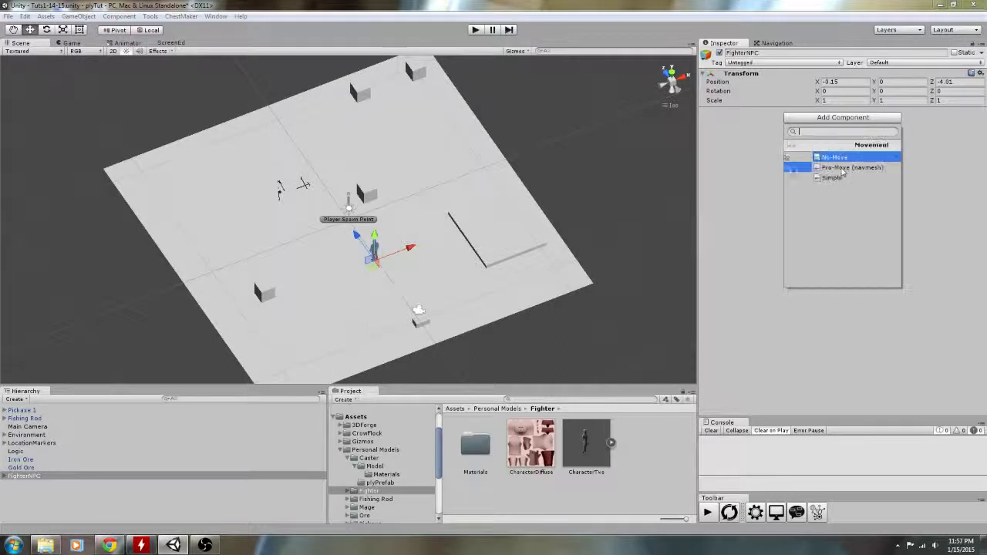
left_click(816, 167)
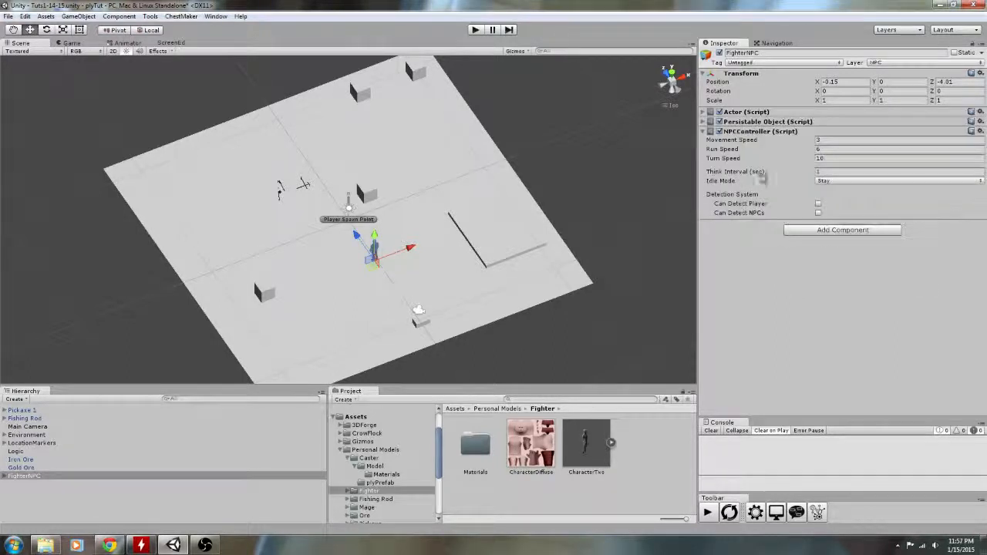
left_click(707, 133)
Add the plyGame Simple NPC movement component to FighterNPC
left_click(842, 147)
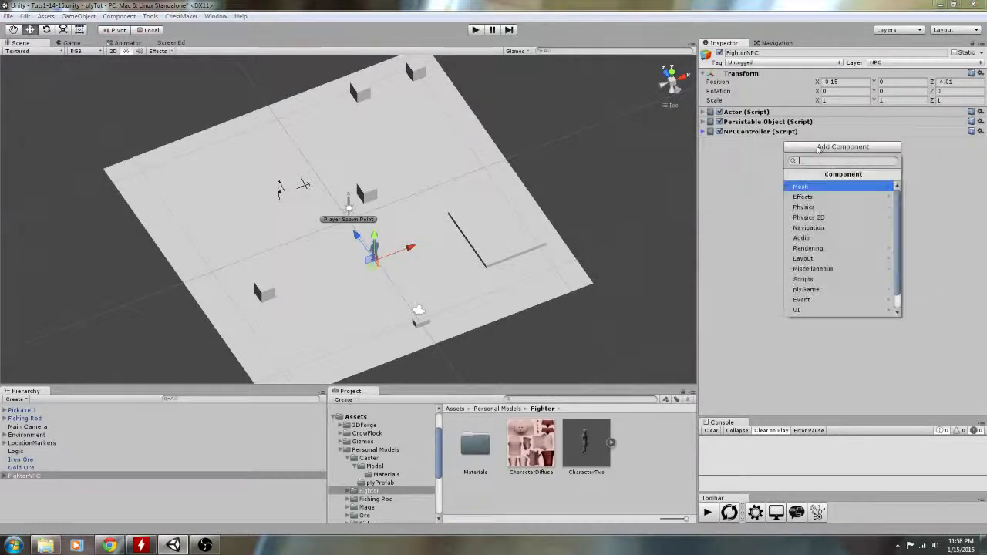
left_click(831, 279)
left_click(826, 206)
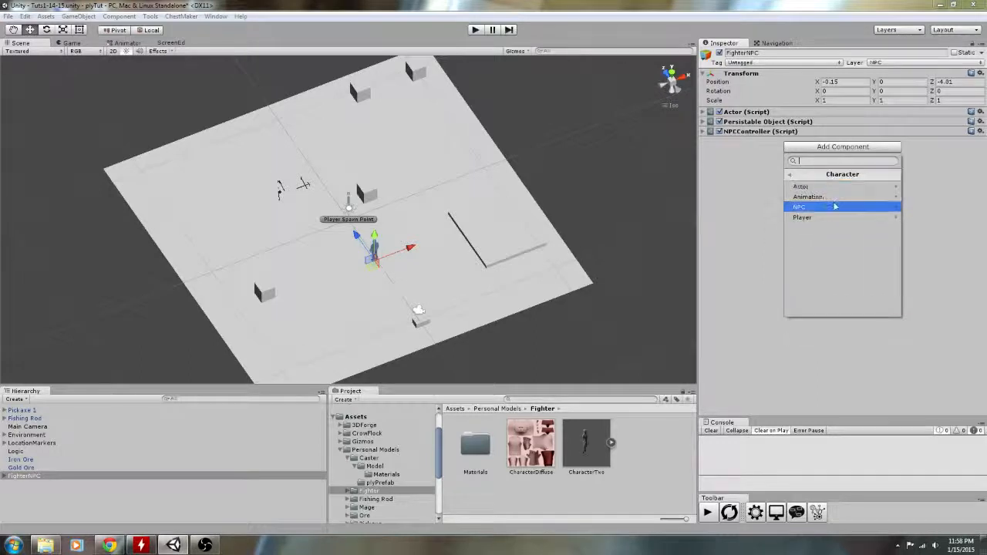
left_click(832, 206)
left_click(832, 206)
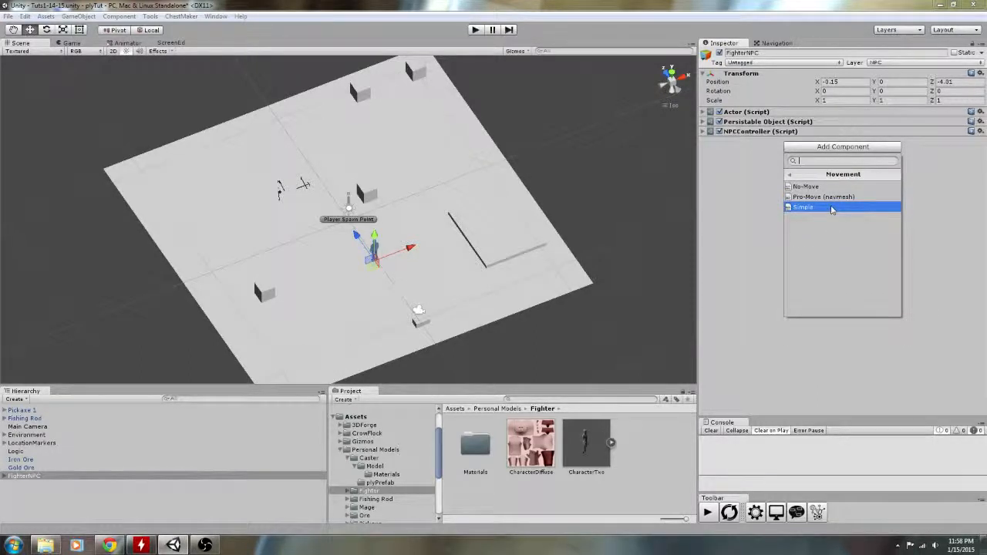
left_click(831, 208)
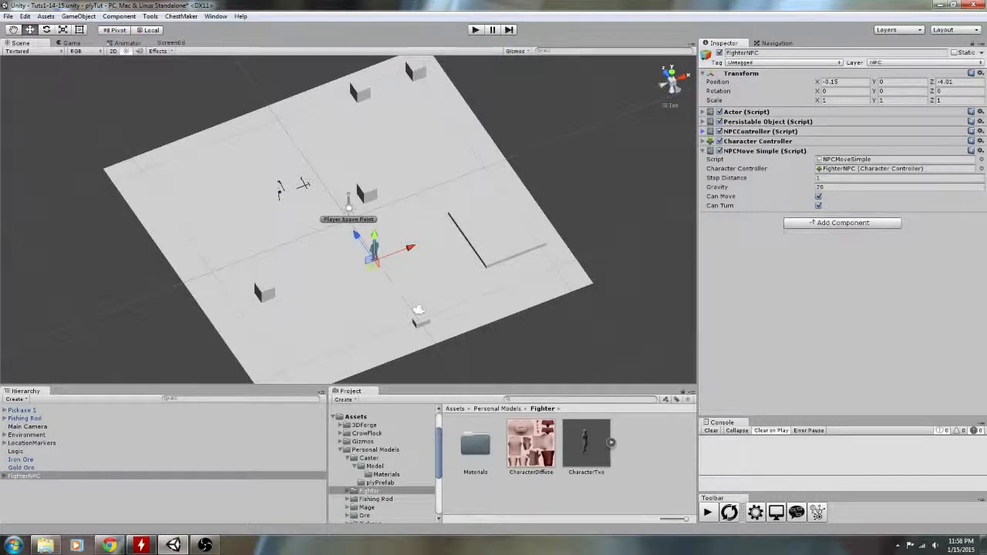
Add the plyGame Legacy animation control component to FighterNPC
left_click(843, 222)
left_click(817, 363)
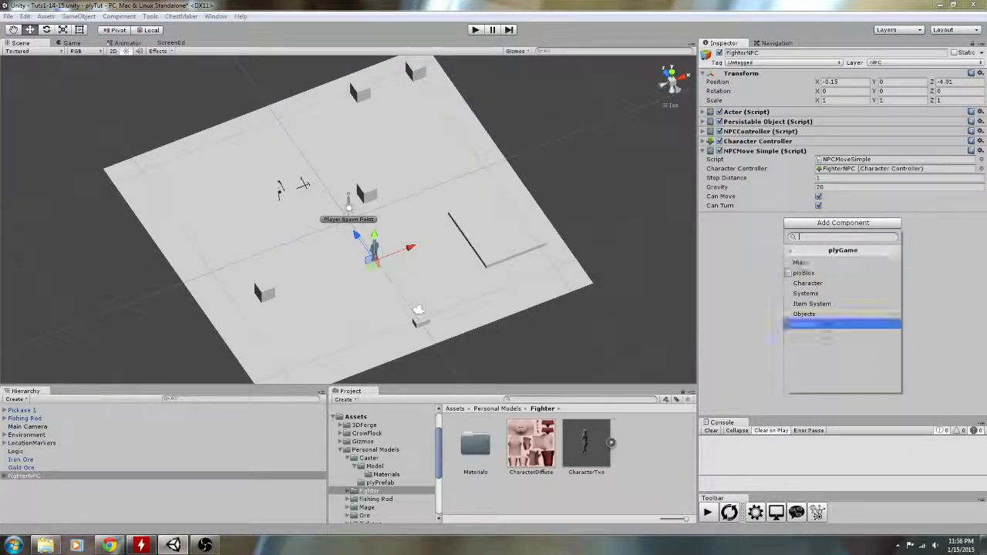
left_click(828, 283)
left_click(828, 270)
left_click(830, 274)
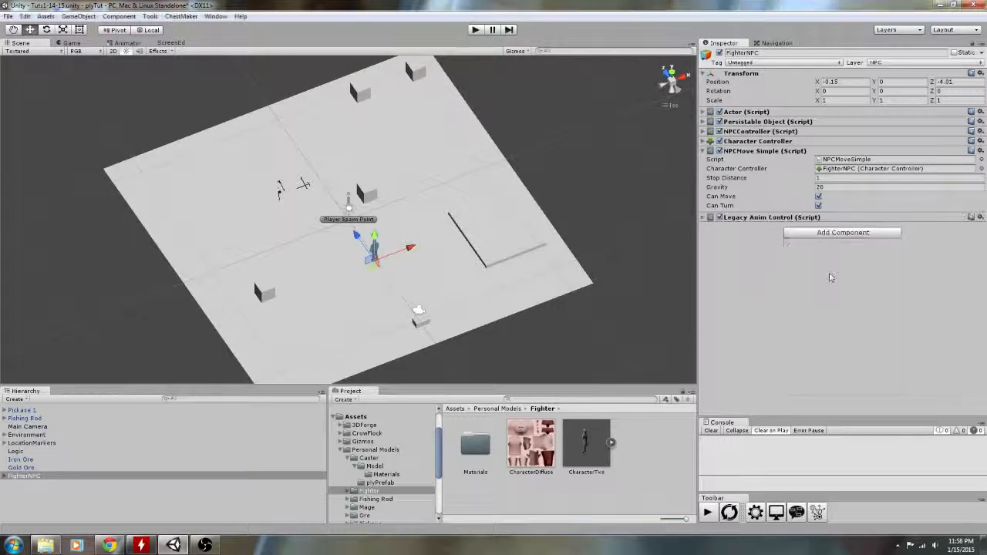
Assign the Caster|Idle clip to Idle and the Caster|Jump clip to Jump in FighterNPC's legacy animation control
left_click(704, 218)
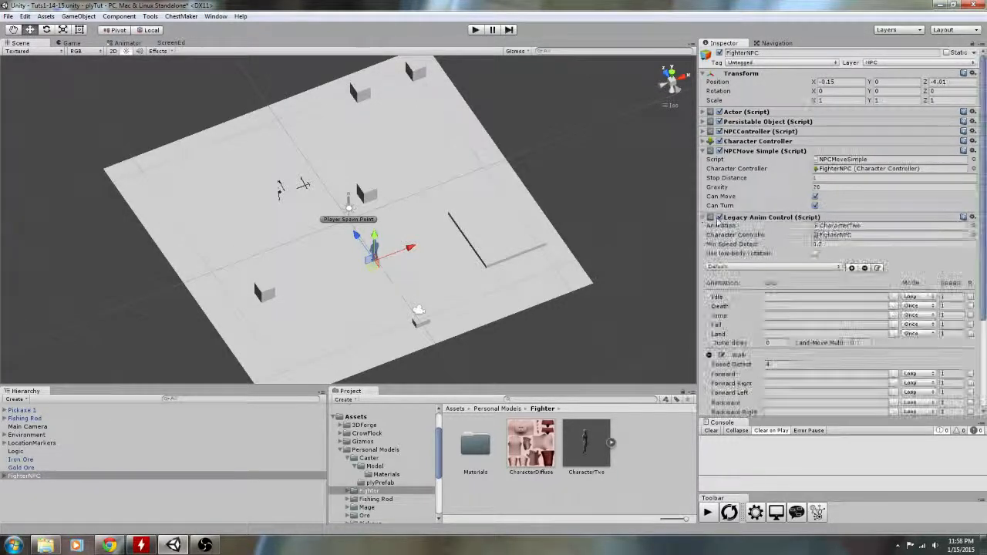
scroll(848, 238, "down", 5)
left_click(892, 205)
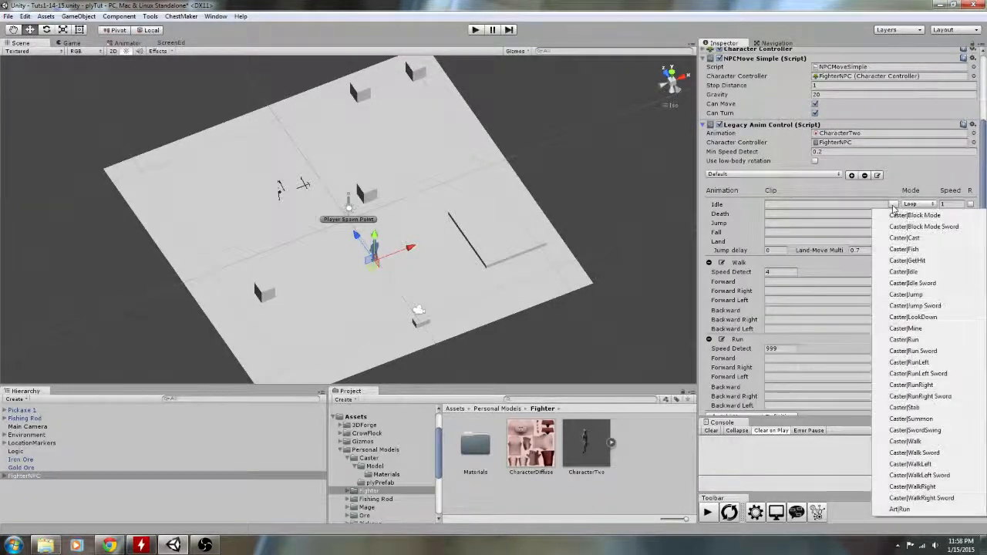
left_click(899, 271)
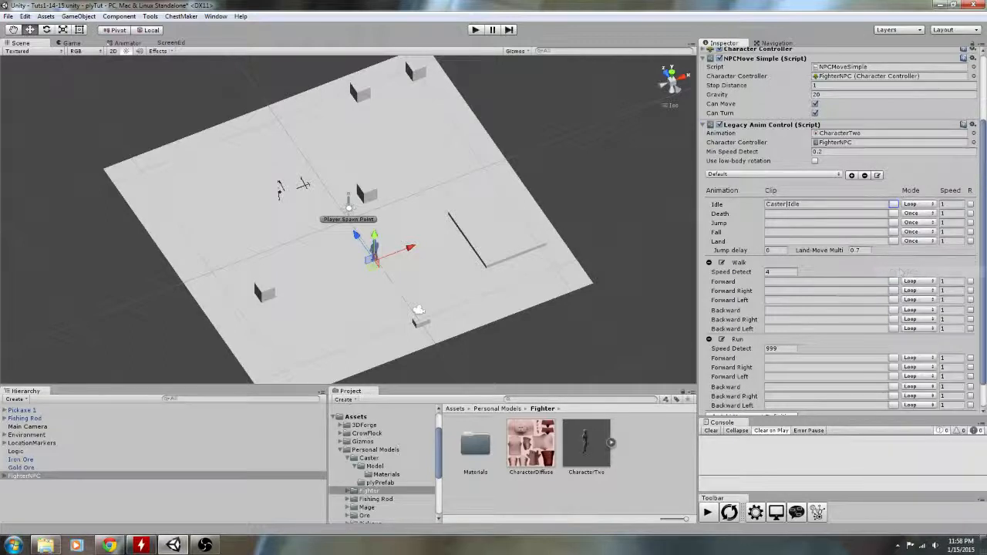
left_click(895, 223)
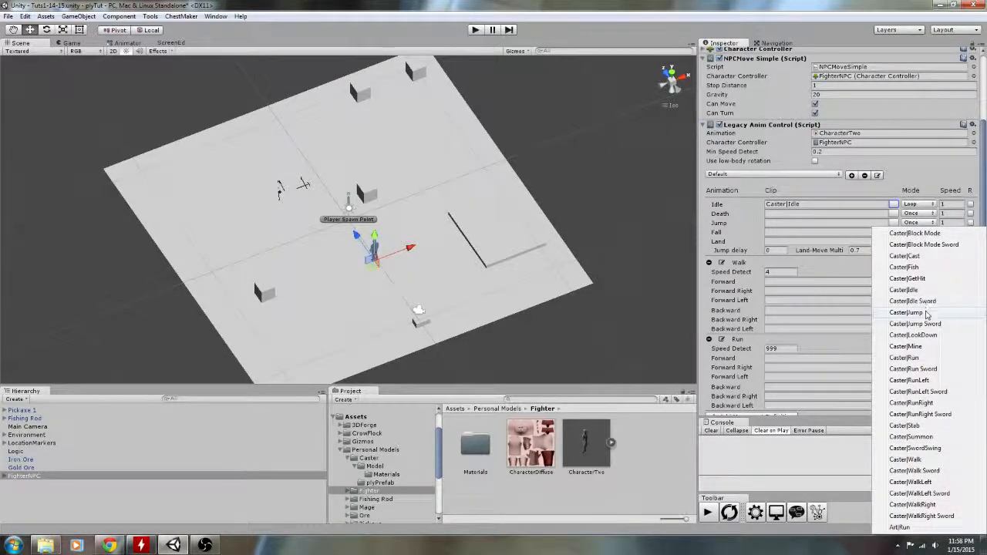
left_click(925, 312)
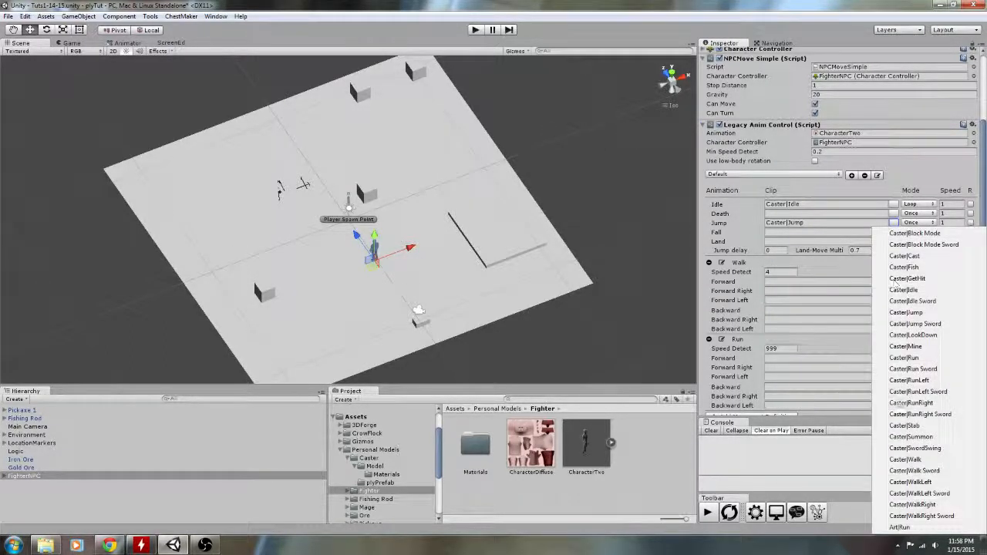
Assign the Caster|Walk clip to all six forward and backward directions of the Walk animation group
left_click(910, 460)
left_click(823, 282)
key("ctrl+c")
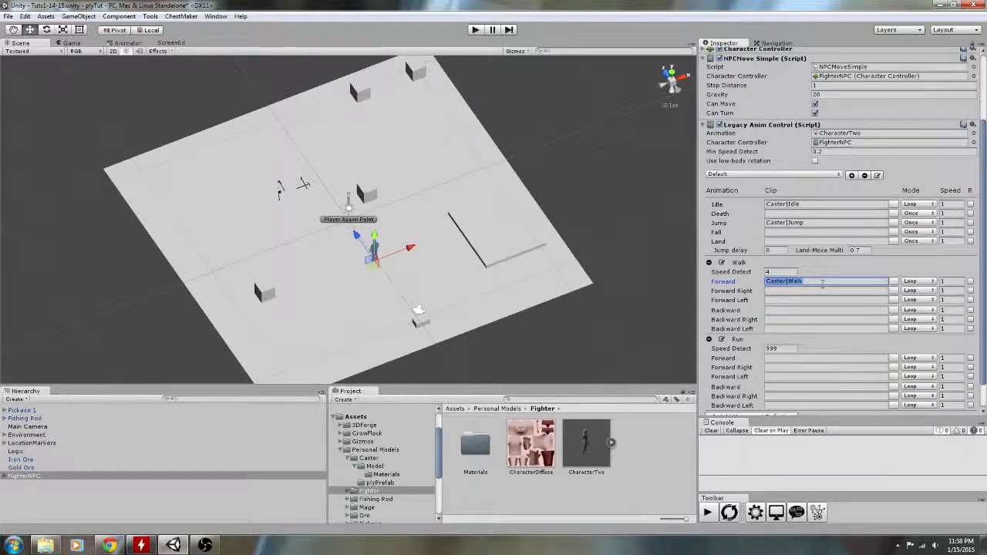
left_click(822, 291)
key("ctrl+v")
left_click(820, 300)
key("ctrl+v")
left_click(820, 310)
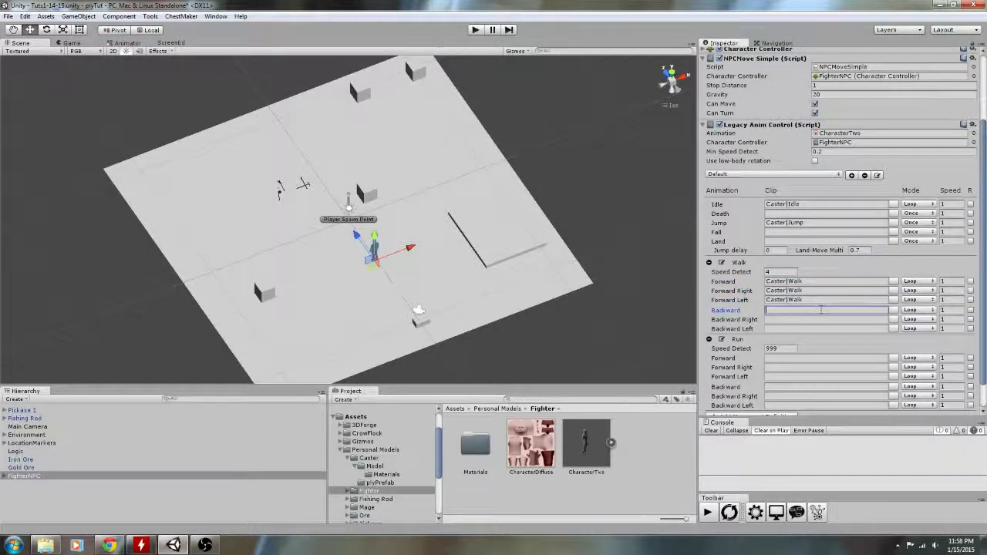
key("ctrl+v")
left_click(820, 319)
key("ctrl+v")
left_click(820, 328)
key("ctrl+v")
Assign the Caster|Run clip to all six forward and backward directions of the Run animation group
left_click(893, 358)
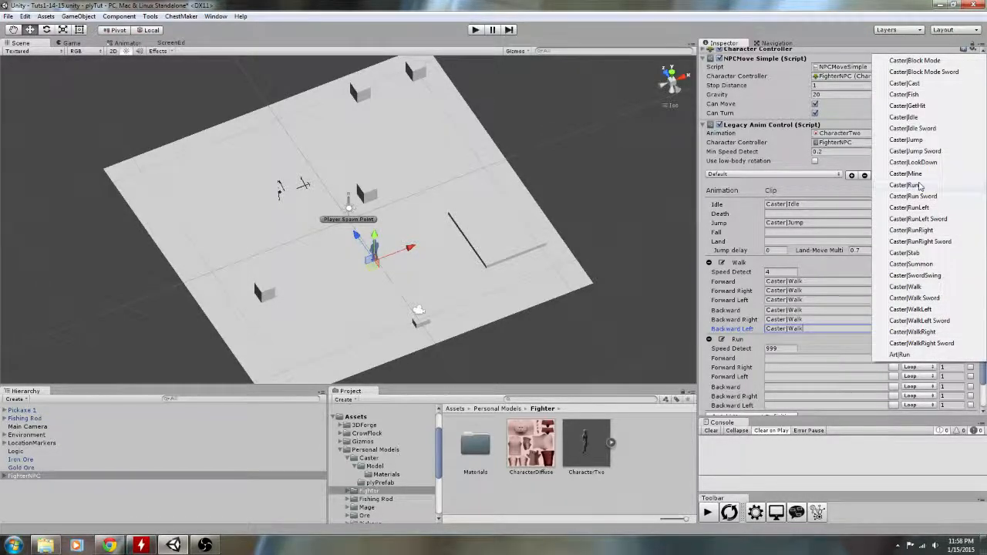
left_click(903, 185)
left_click(837, 359)
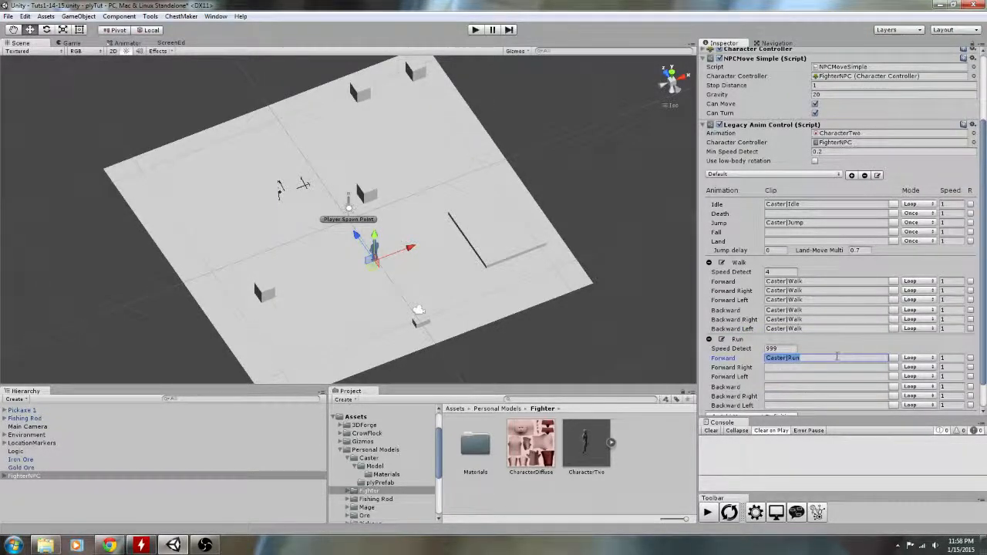
left_click(803, 368)
key("ctrl+v")
left_click(801, 377)
key("ctrl+v")
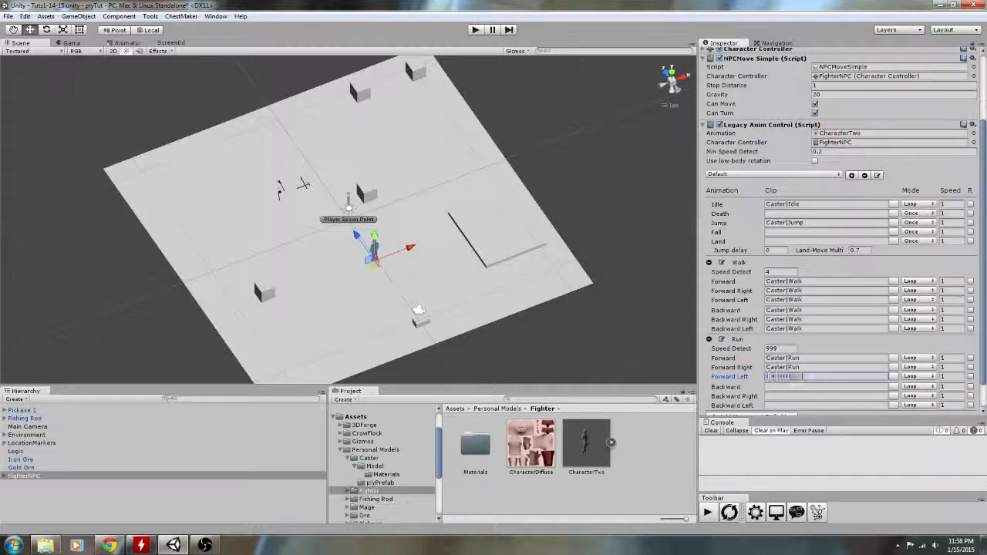
left_click(801, 387)
key("ctrl+v")
left_click(802, 395)
key("ctrl+v")
left_click(799, 404)
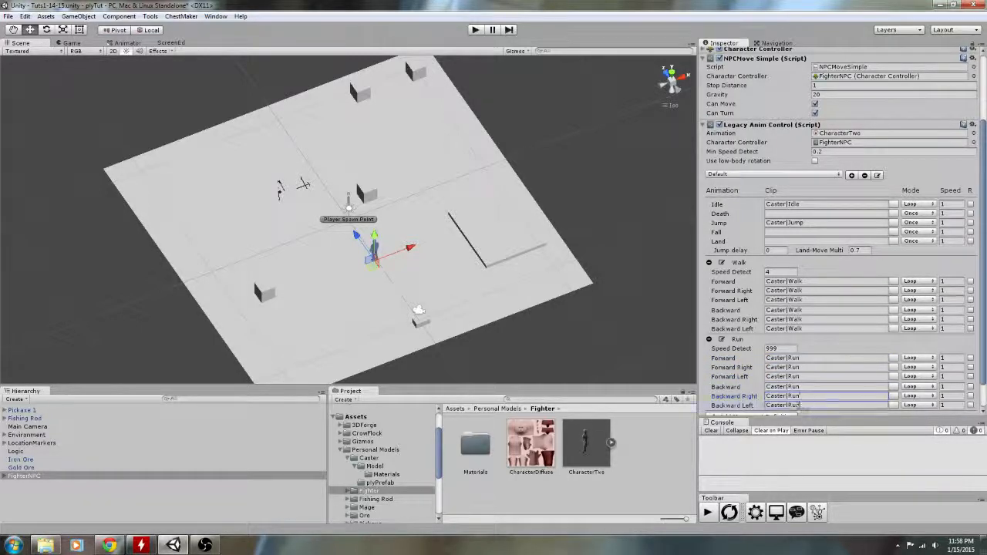
key("ctrl+v")
Enable the R (reverse) option for the three backward directions in both the Run and Walk animation groups
left_click(971, 404)
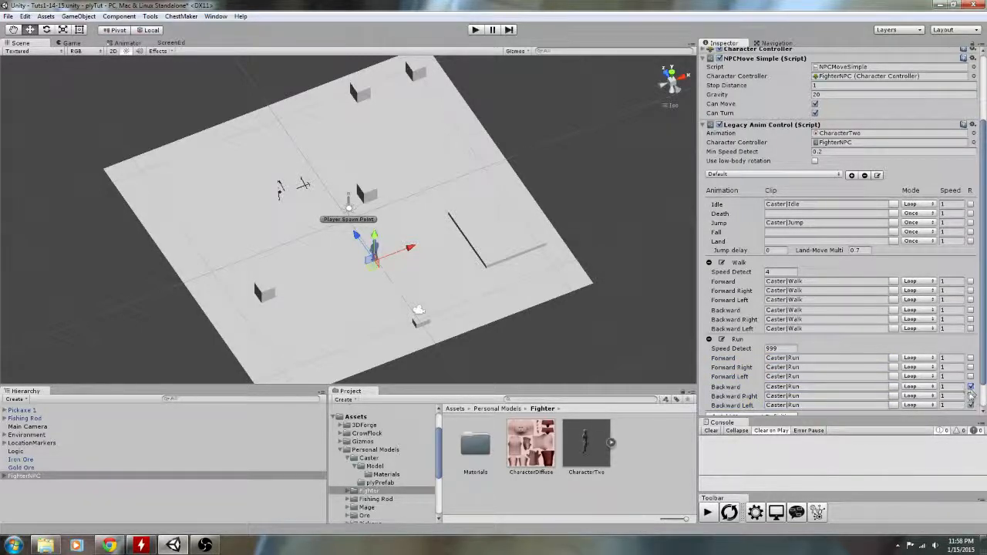
left_click(971, 328)
left_click(971, 319)
left_click(970, 310)
Set the jump delay to 0.35 and collapse the legacy animation control settings
left_click(775, 249)
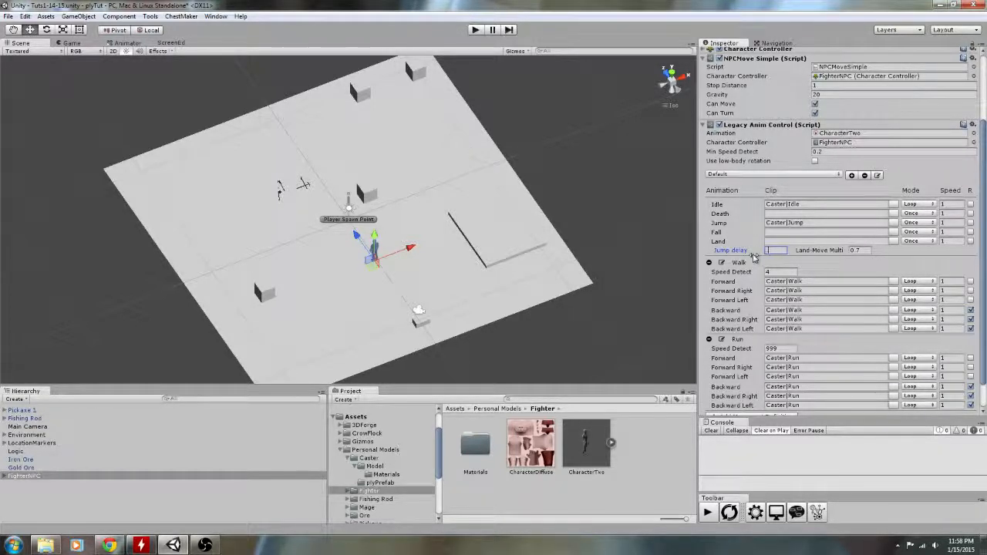
type("0.35")
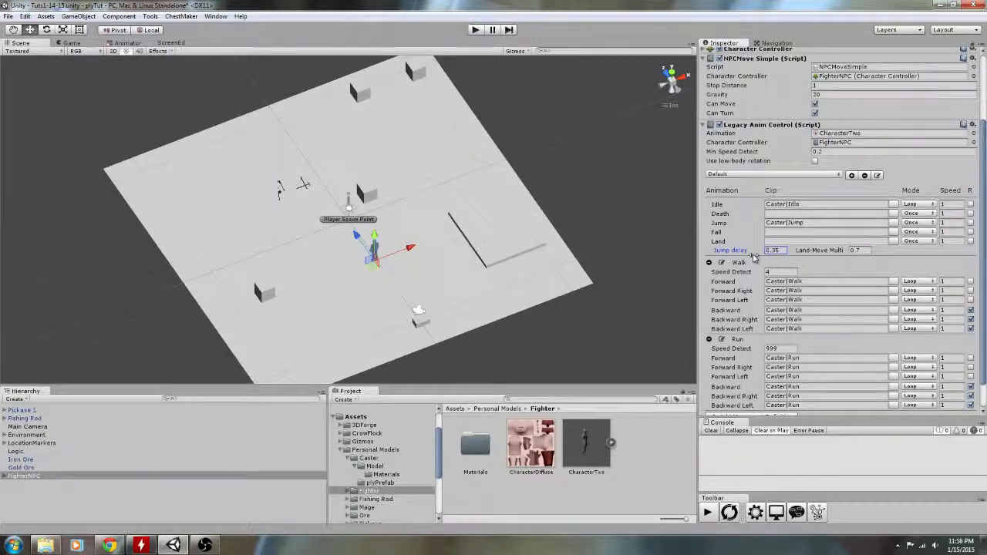
left_click(703, 125)
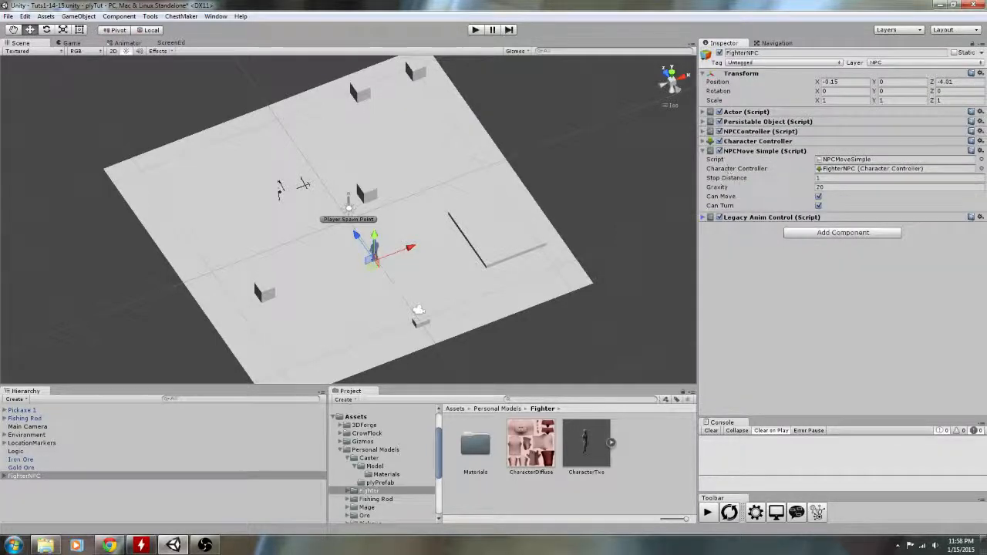
Set the Character Controller's center Y to 1 and radius to 0.3, and collapse it along with NPCMove Simple
left_click(704, 141)
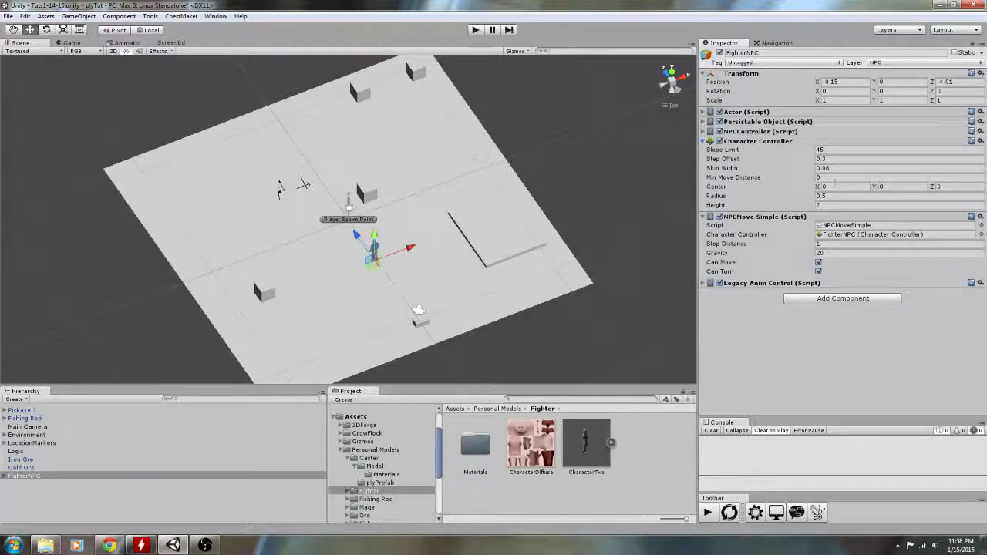
left_click(876, 187)
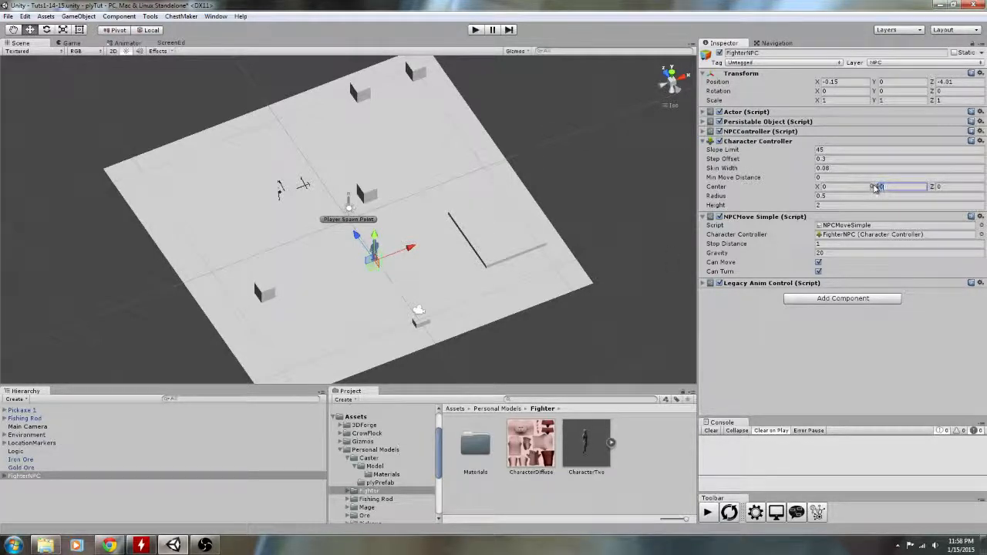
type("1")
left_click(821, 196)
type("0.3")
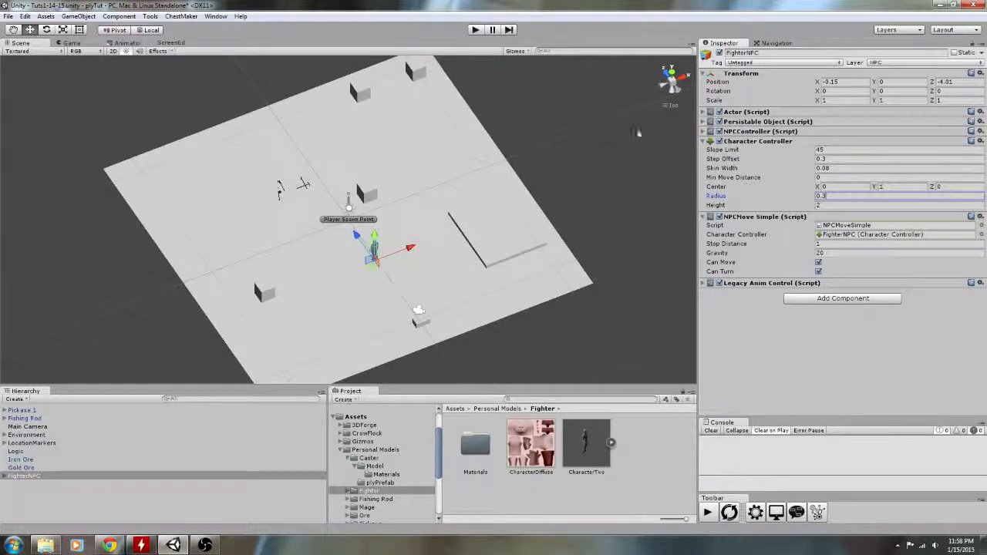
left_click(704, 141)
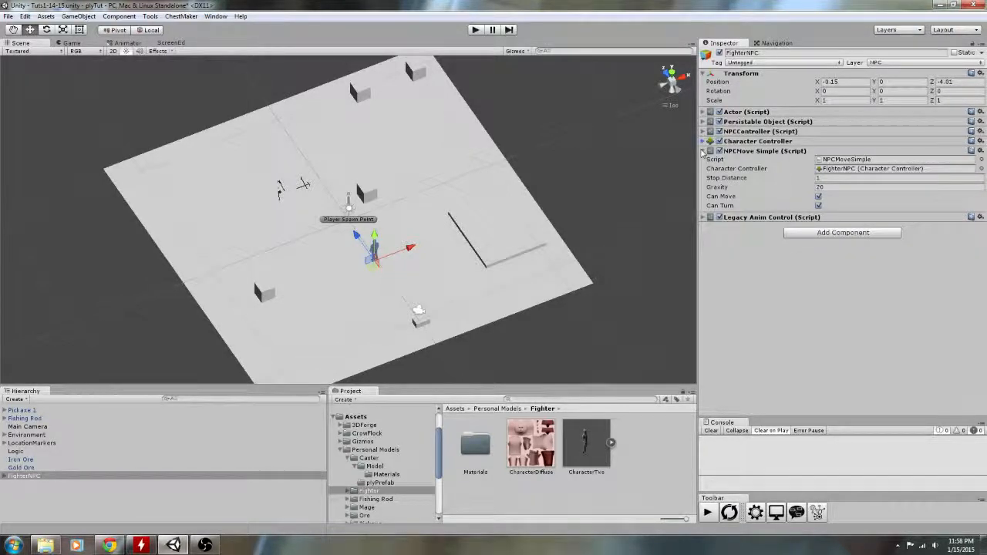
left_click(704, 151)
Set the idle mode of FighterNPC's NPC controller to Wander
left_click(704, 131)
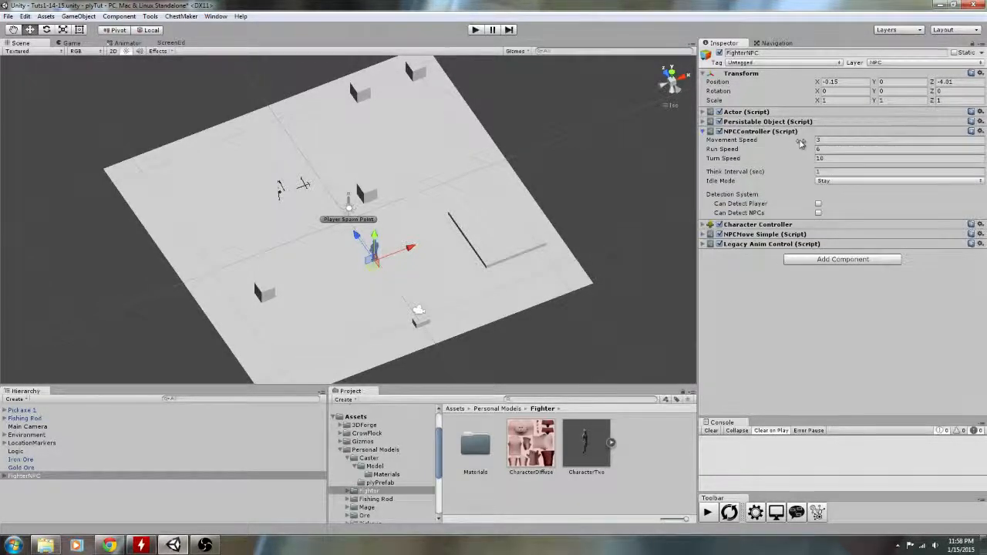
left_click(823, 181)
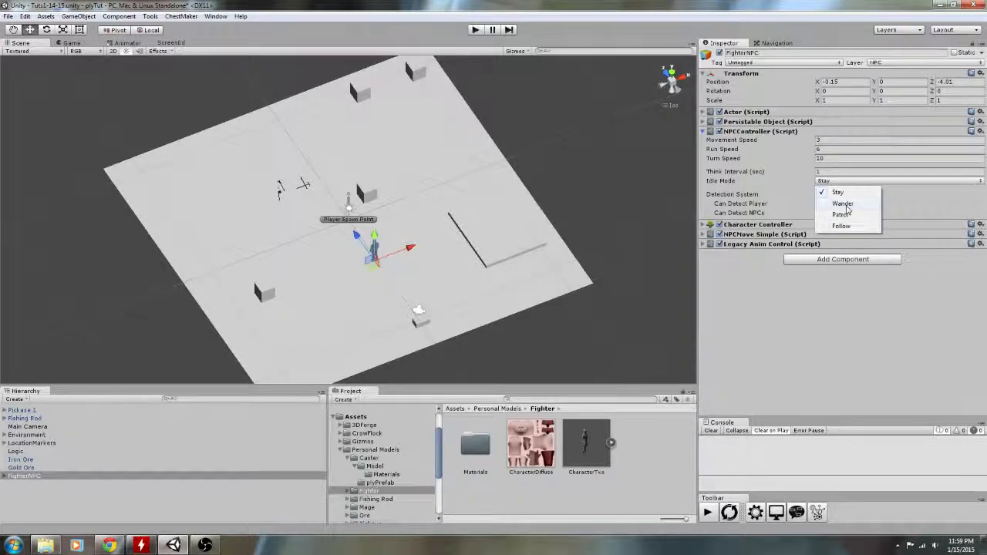
left_click(844, 204)
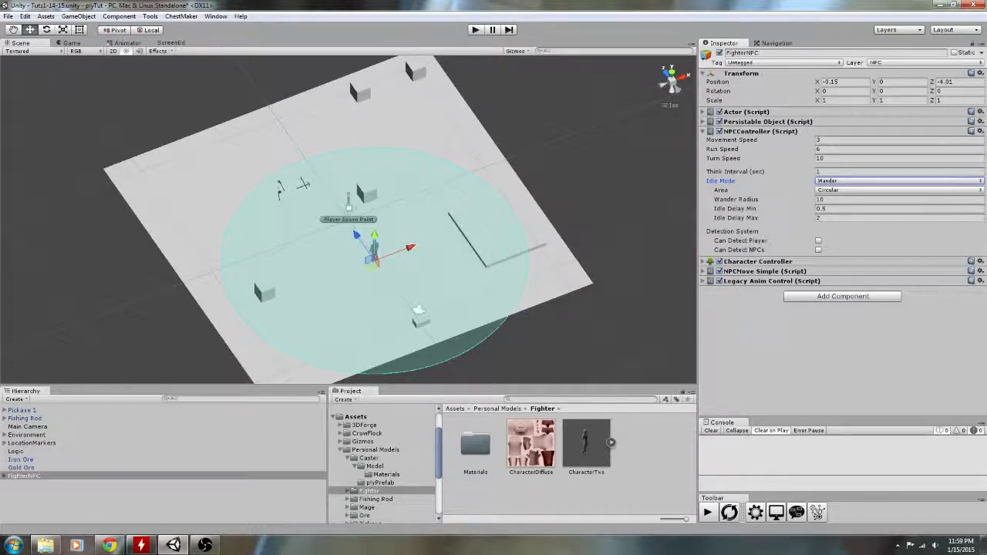
Reduce the circular wander radius to about 8 so the area fits on the ground plane
left_click_drag(439, 340, 540, 282, "alt")
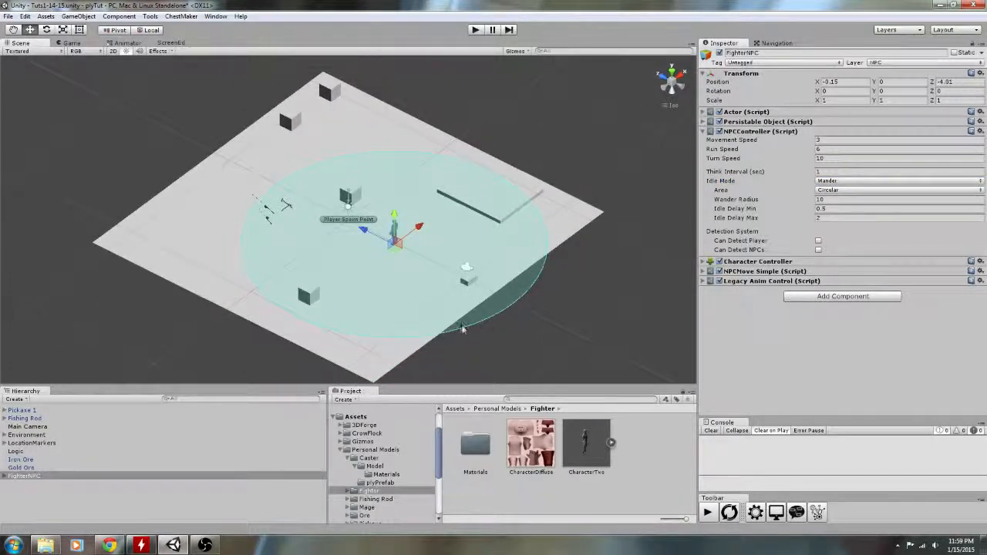
left_click(757, 201)
left_click_drag(757, 202, 724, 212)
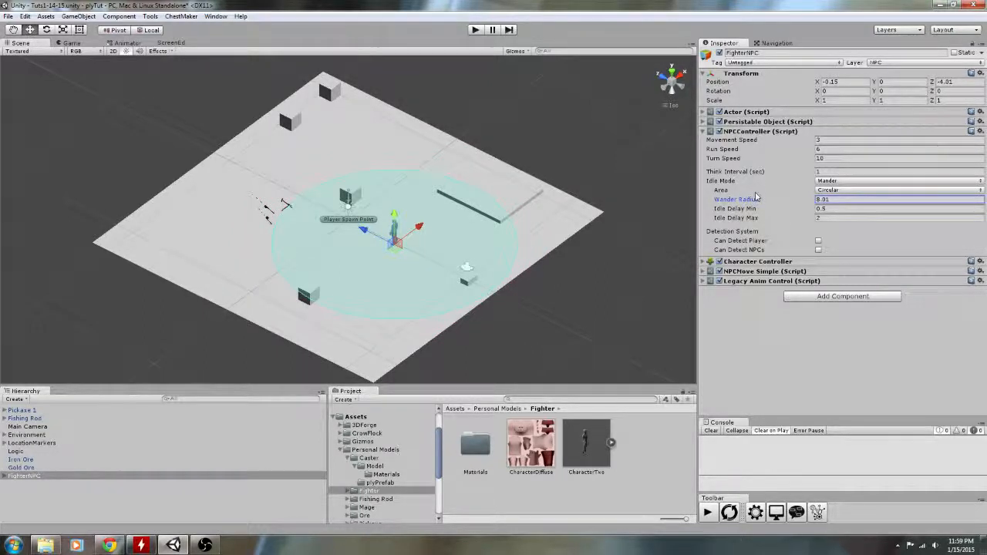
Try a rectangular wander area of about 13.89 by 6.22 with an angle of 180
left_click(831, 190)
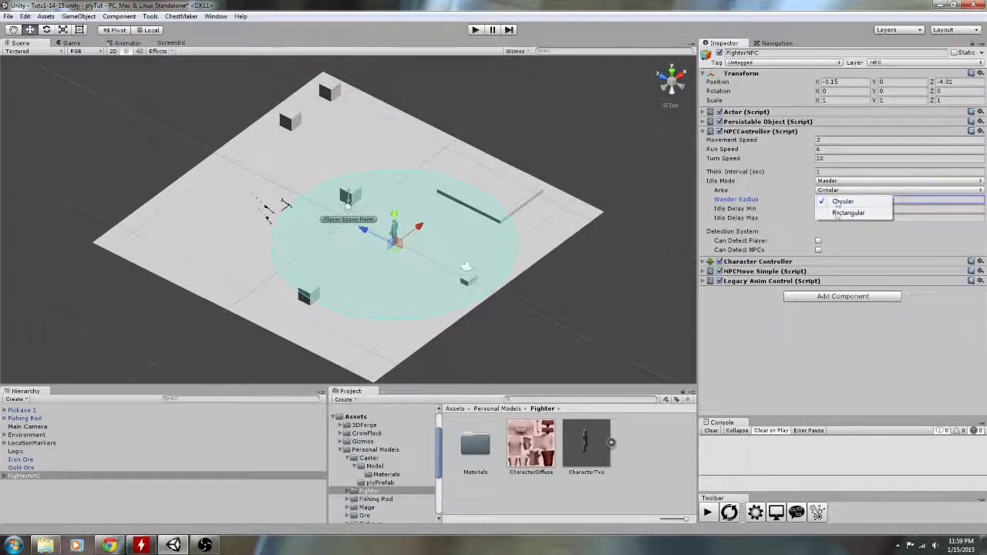
left_click(836, 213)
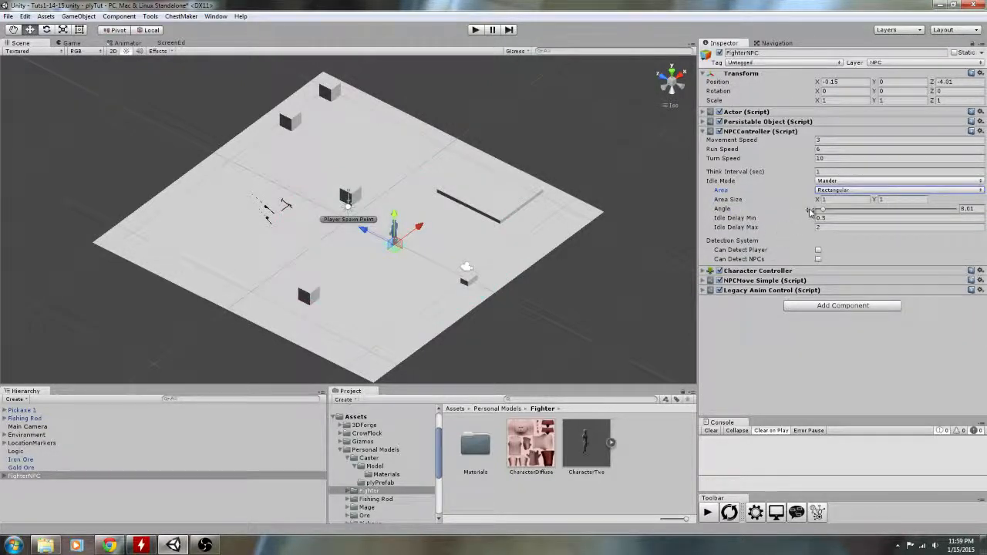
left_click_drag(813, 202, 887, 205)
left_click_drag(954, 205, 895, 216)
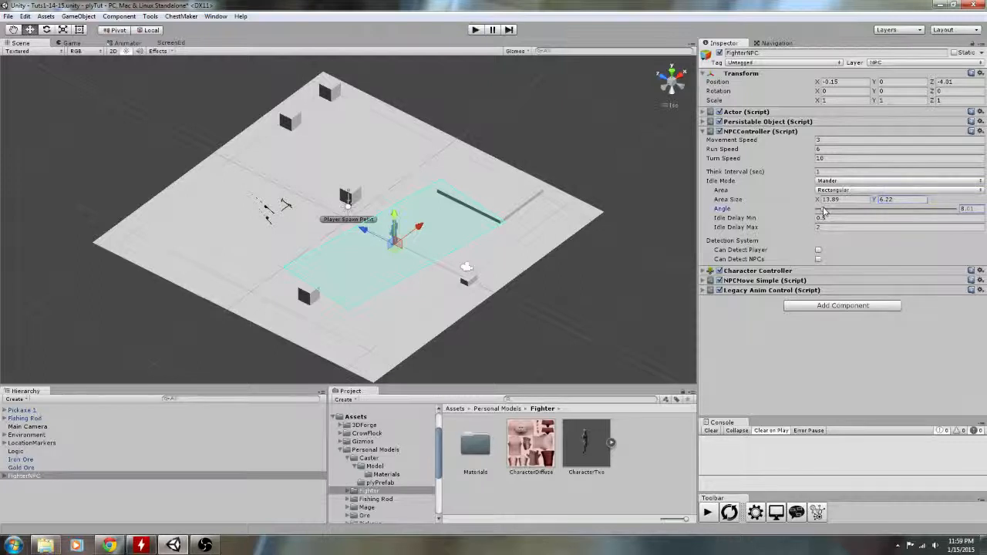
left_click_drag(824, 211, 979, 230)
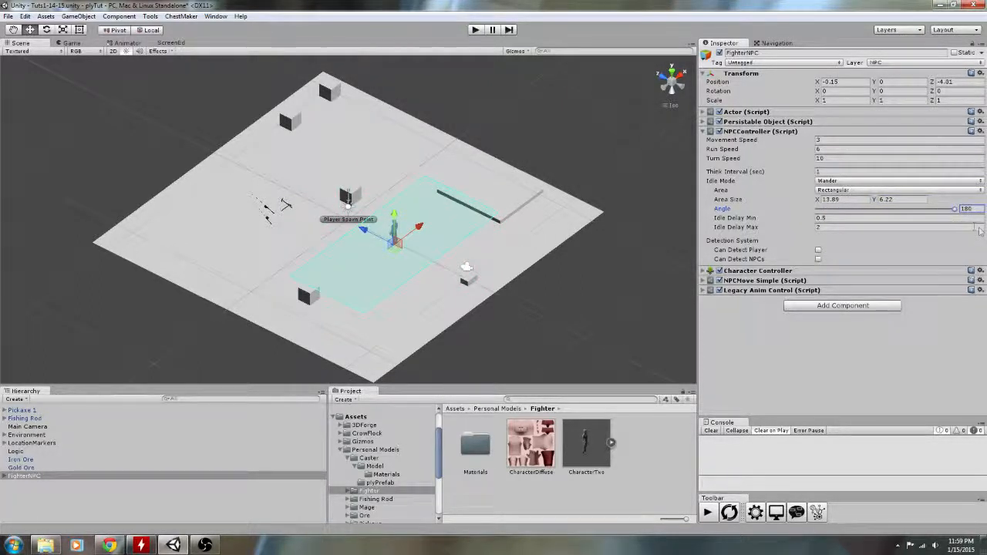
left_click_drag(324, 266, 349, 268, "alt")
left_click_drag(555, 247, 560, 267, "alt")
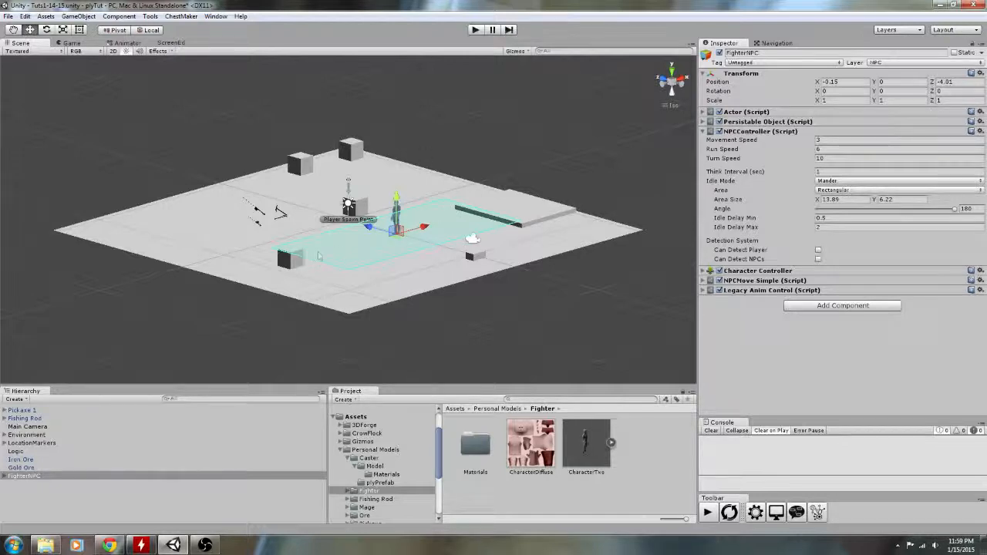
Keep the Wander idle mode, change the wander area to Circular and set its radius to about 8.95
left_click(836, 182)
left_click(842, 203)
left_click(857, 190)
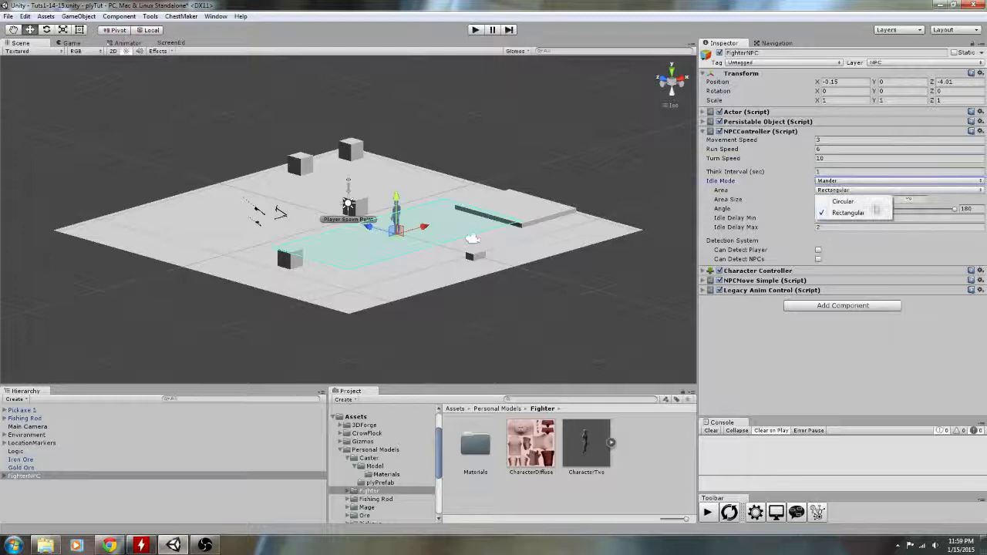
left_click(846, 201)
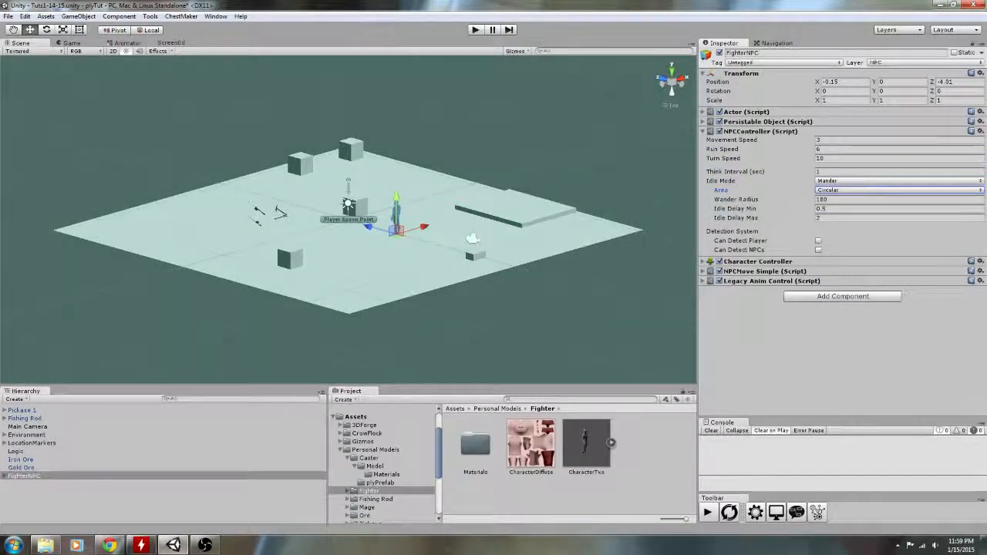
double_click(817, 200)
type("10")
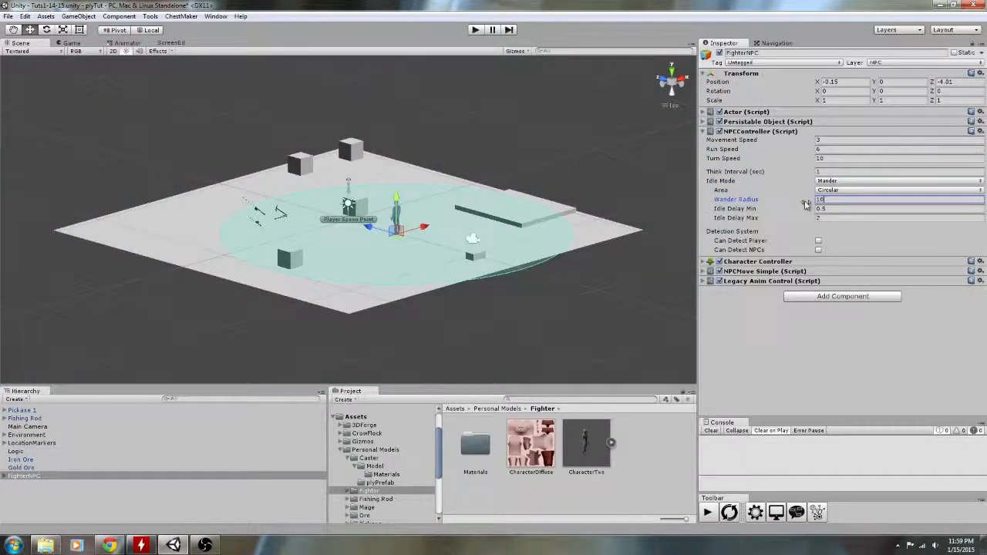
left_click_drag(784, 202, 774, 203)
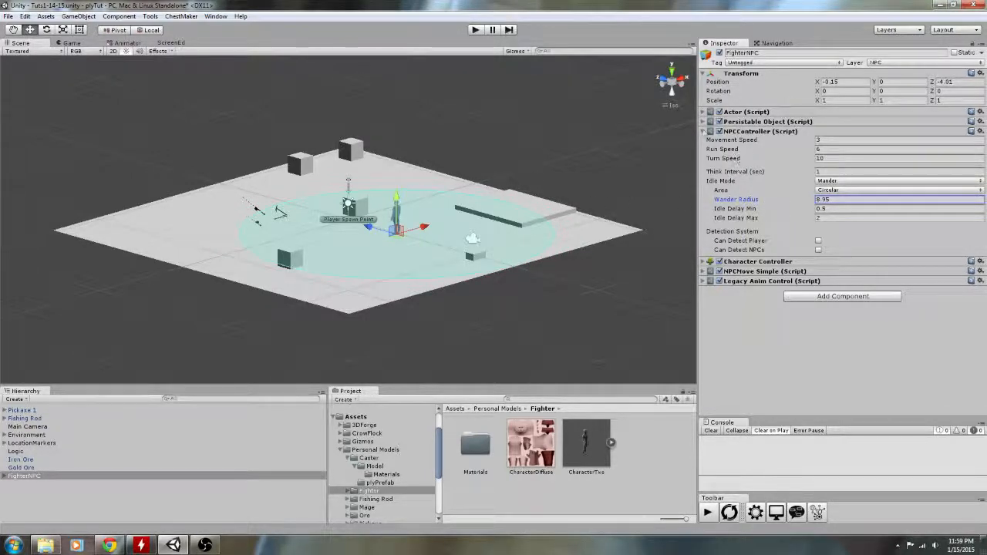
Play-test the scene, walk the player character forward to watch FighterNPC wander, and end play mode
left_click(474, 30)
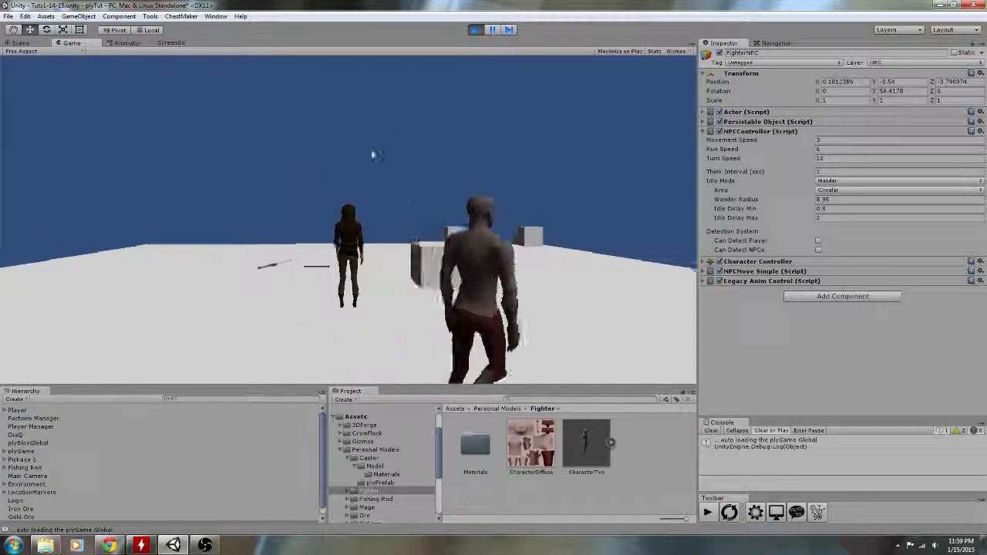
key("w")
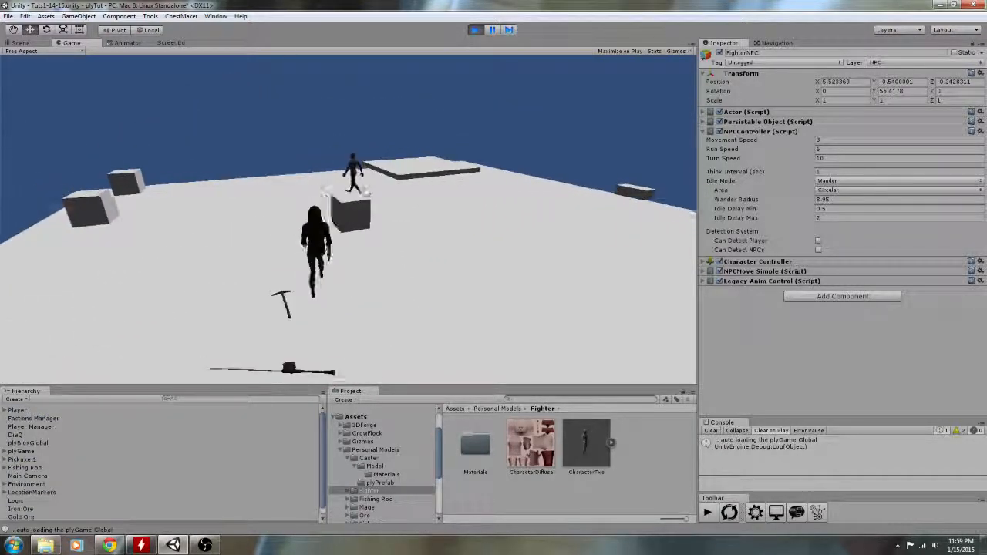
left_click(476, 30)
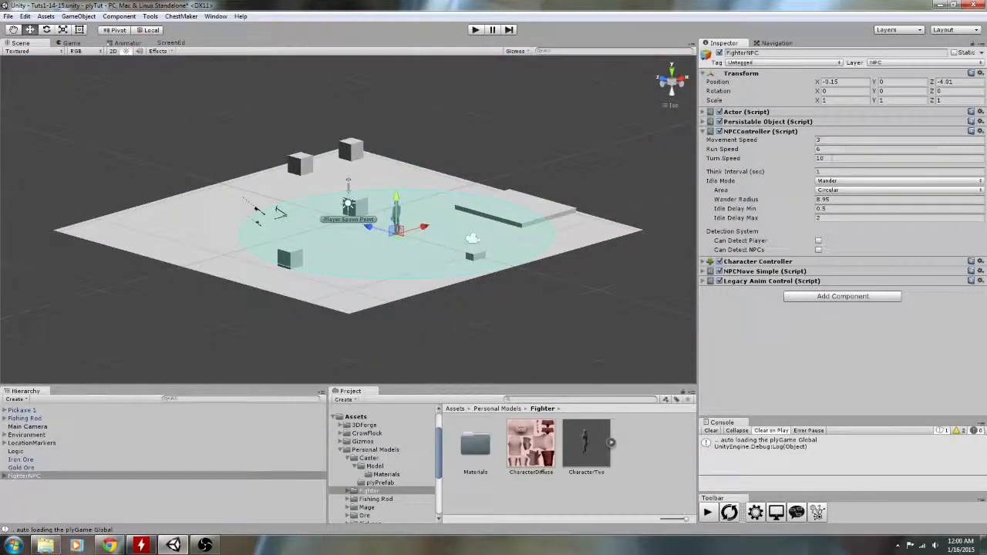
Set the movement speed of FighterNPC's NPC controller to 2 and collapse the component
left_click(837, 140)
type("2")
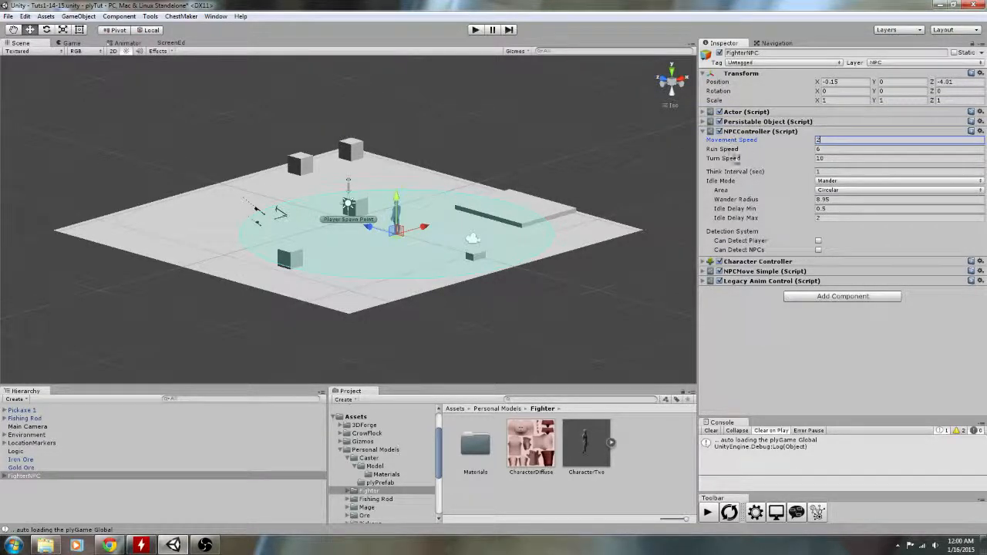
left_click(704, 131)
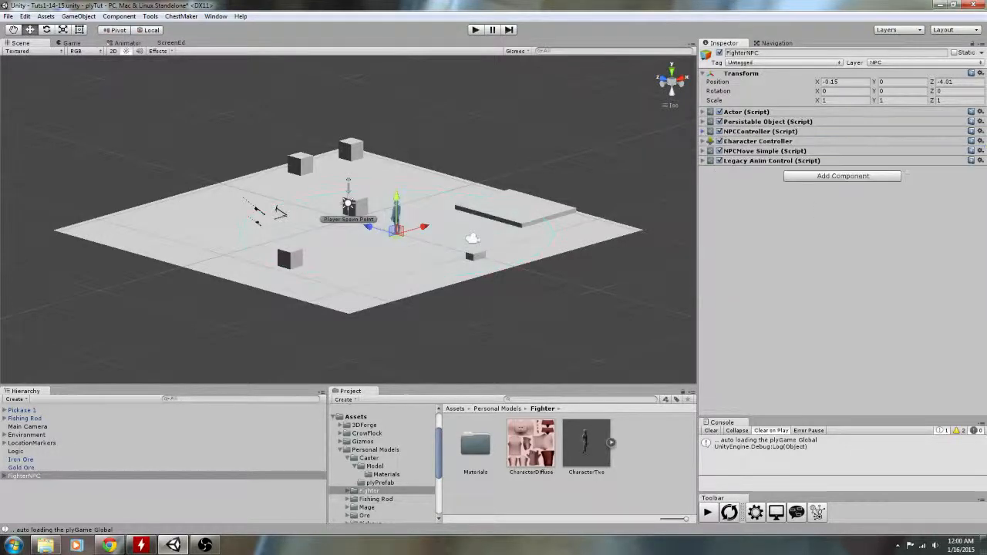
left_click_drag(646, 136, 457, 205, "alt")
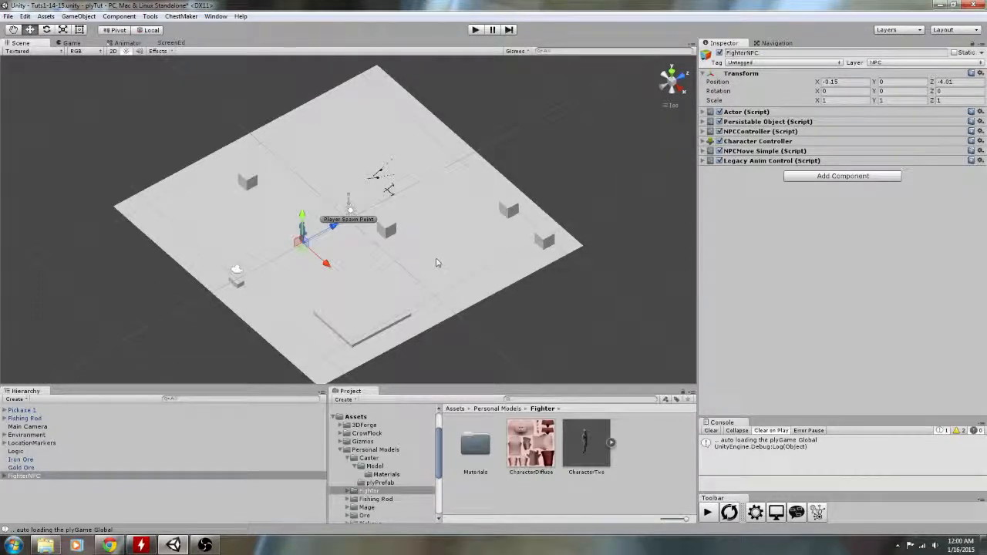
left_click_drag(436, 263, 377, 250, "alt")
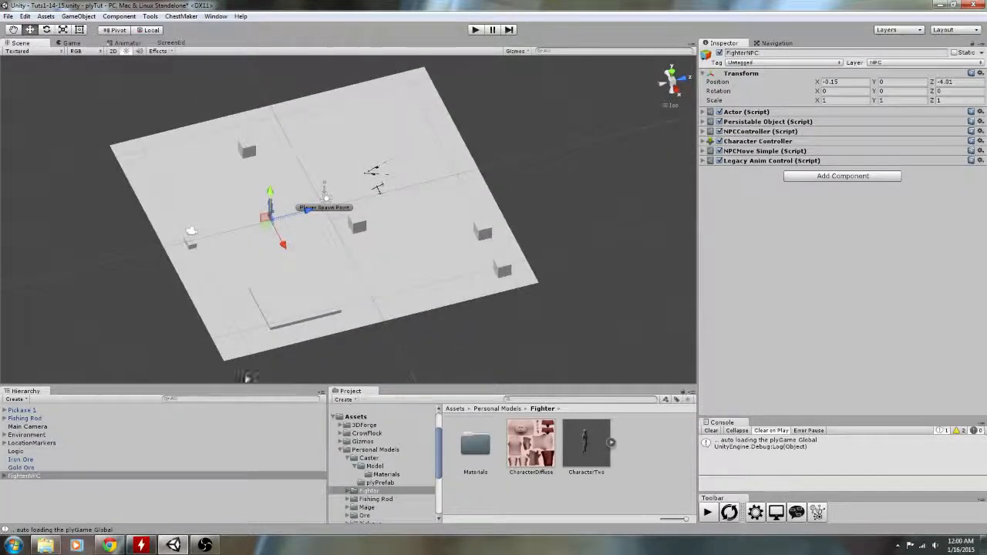
left_click(390, 263)
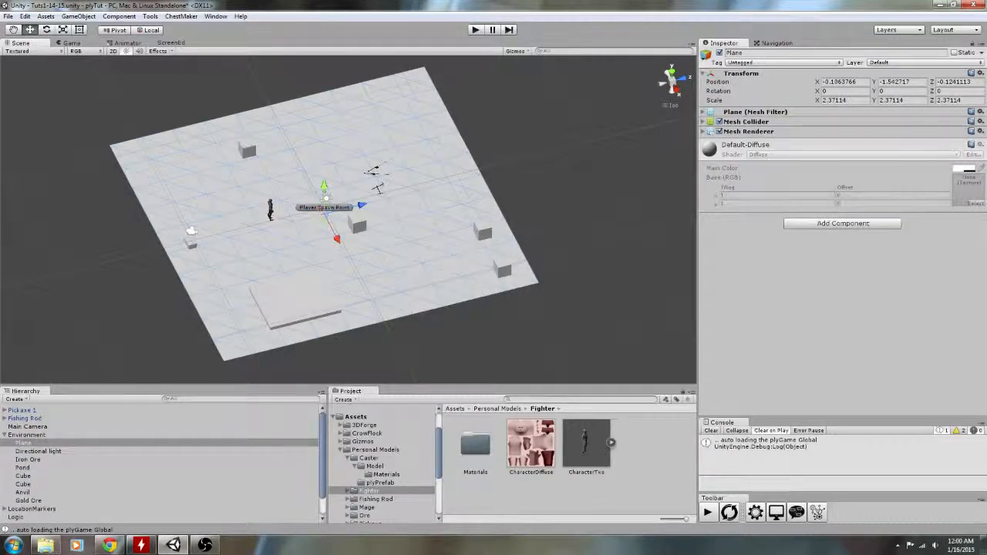
left_click(360, 225, "shift")
left_click(483, 234, "shift")
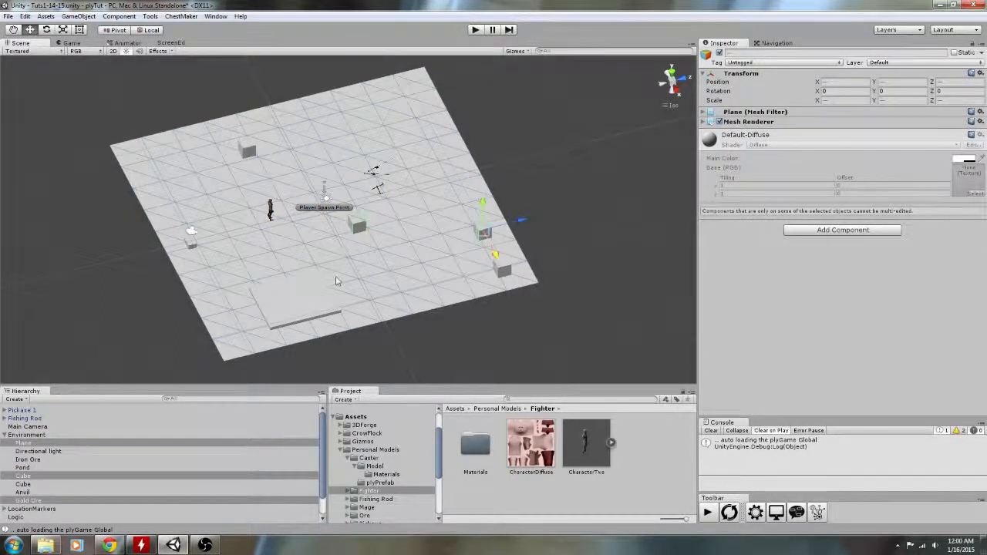
left_click(332, 303, "shift")
left_click(191, 235, "shift")
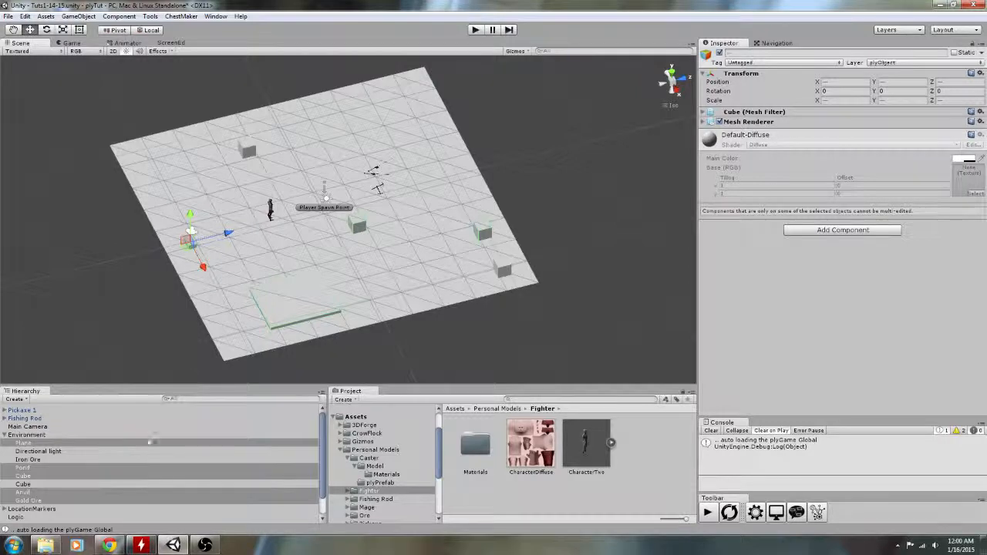
left_click(121, 501)
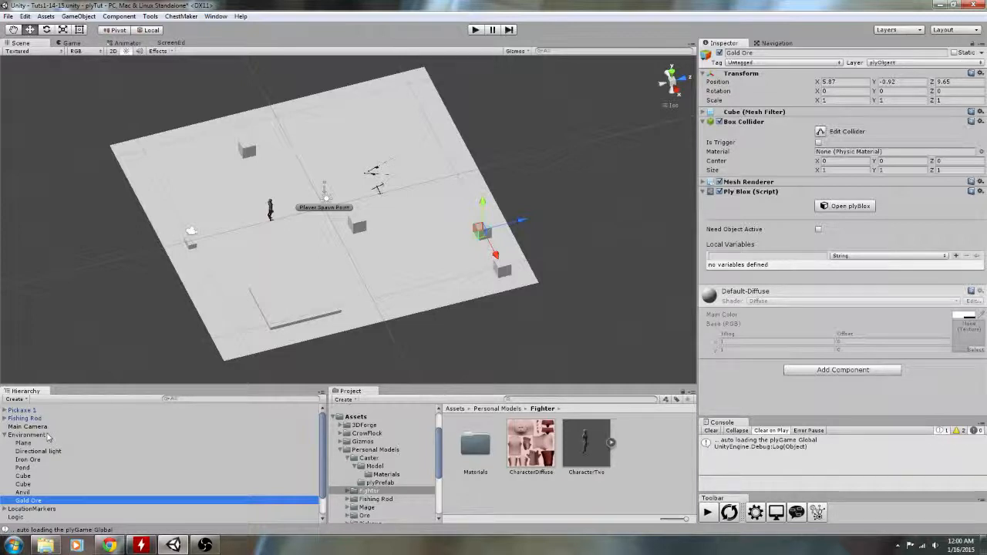
Mark the Environment object and all its child objects as static
left_click(46, 436)
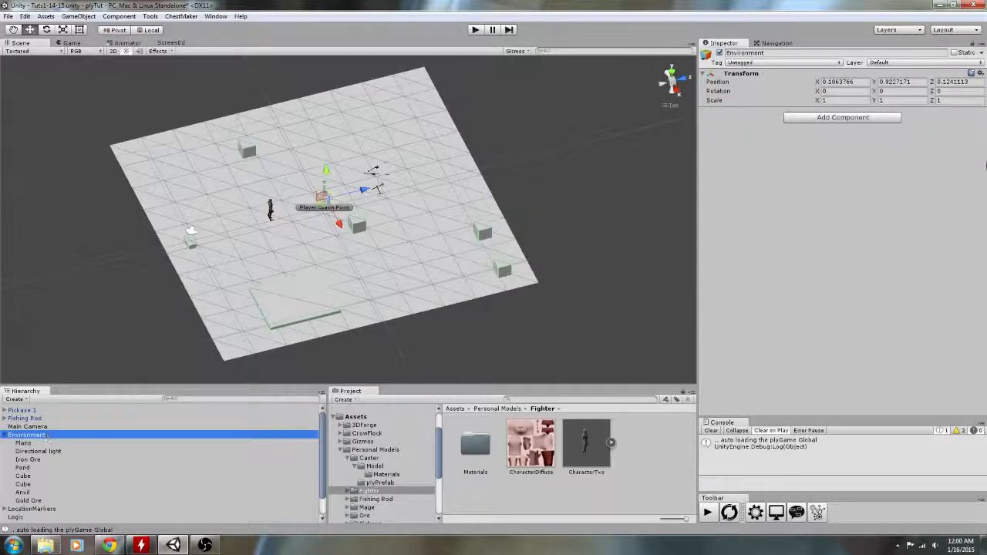
left_click(954, 53)
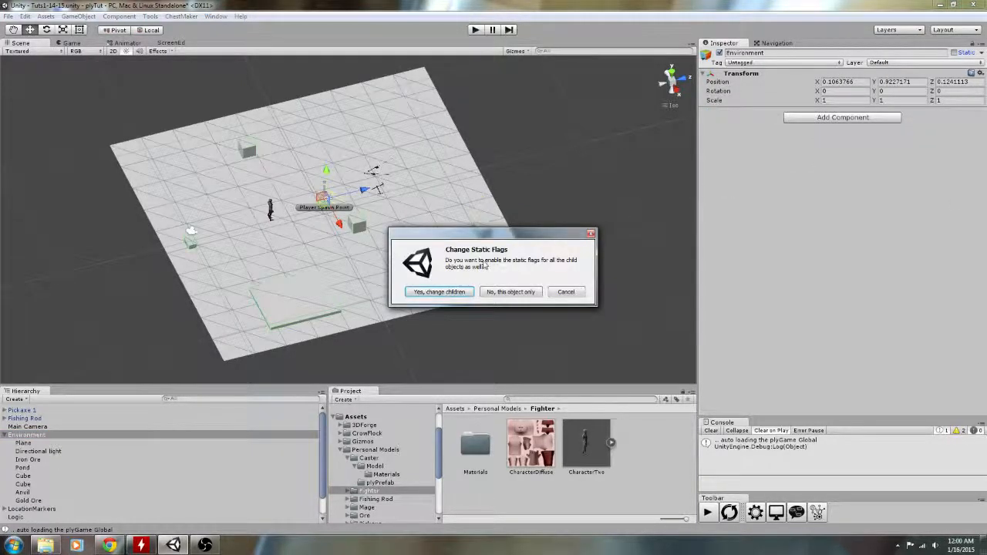
left_click(438, 291)
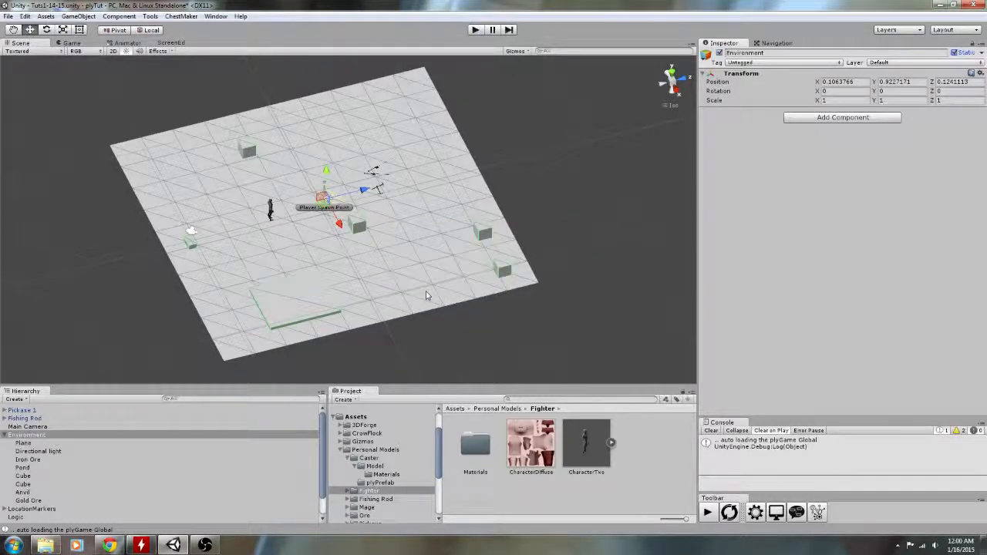
Stretch the cube beside the player spawn point into a low wall with an X scale of about 9.15
left_click(359, 227)
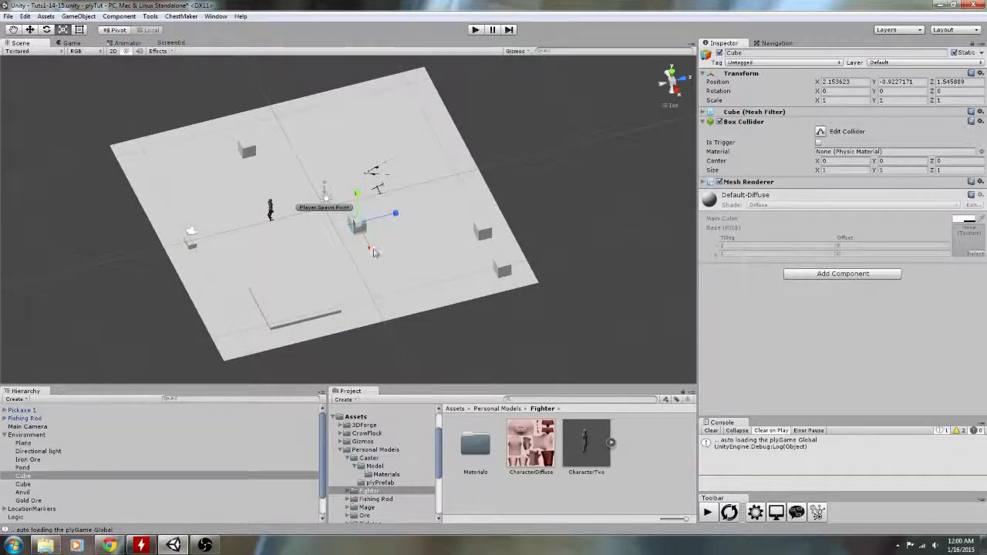
left_click_drag(372, 251, 478, 407)
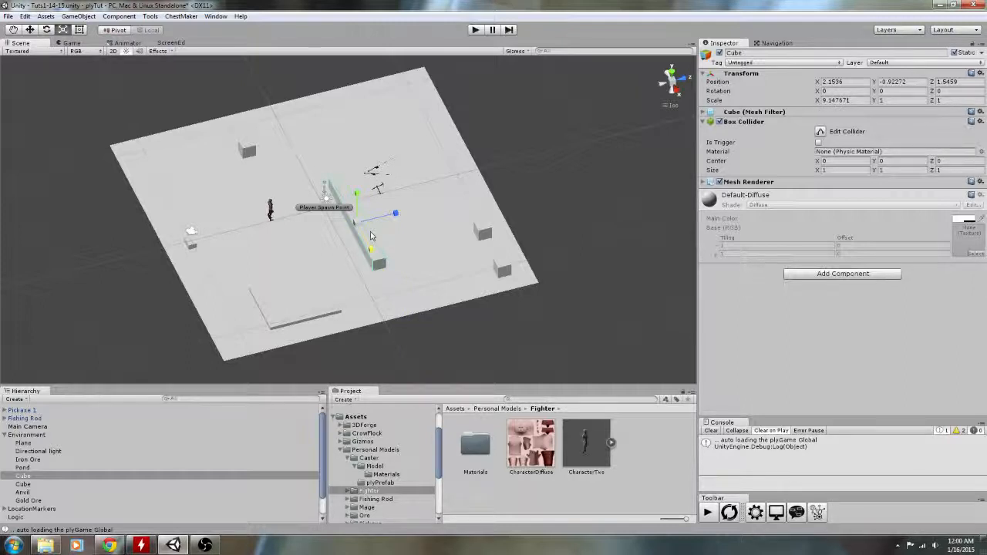
Duplicate the wall, rotate the copy to about 99.5 degrees around Y and place it behind FighterNPC at about X -2.98, Z -4.99
key("ctrl+d")
key("e")
left_click_drag(370, 235, 248, 264)
key("w")
left_click_drag(357, 218, 242, 206)
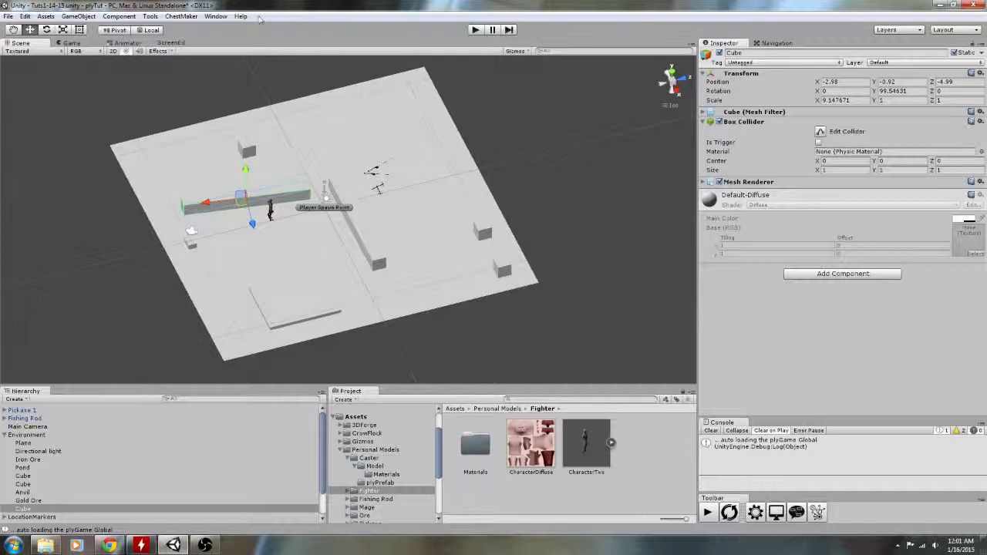
Bake a navigation mesh for the static environment with the existing agent settings and inspect its coverage around the walls and pond
left_click(215, 16)
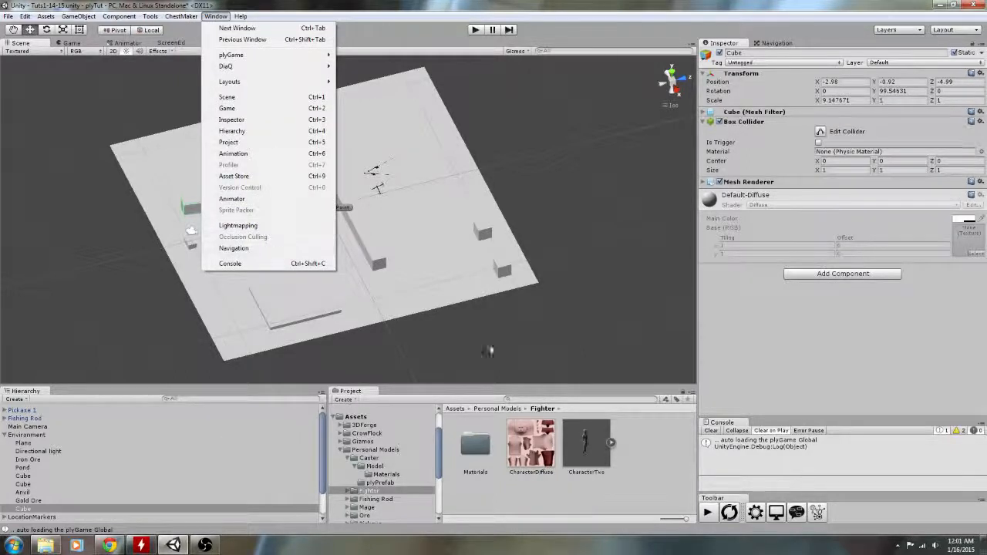
left_click(785, 44)
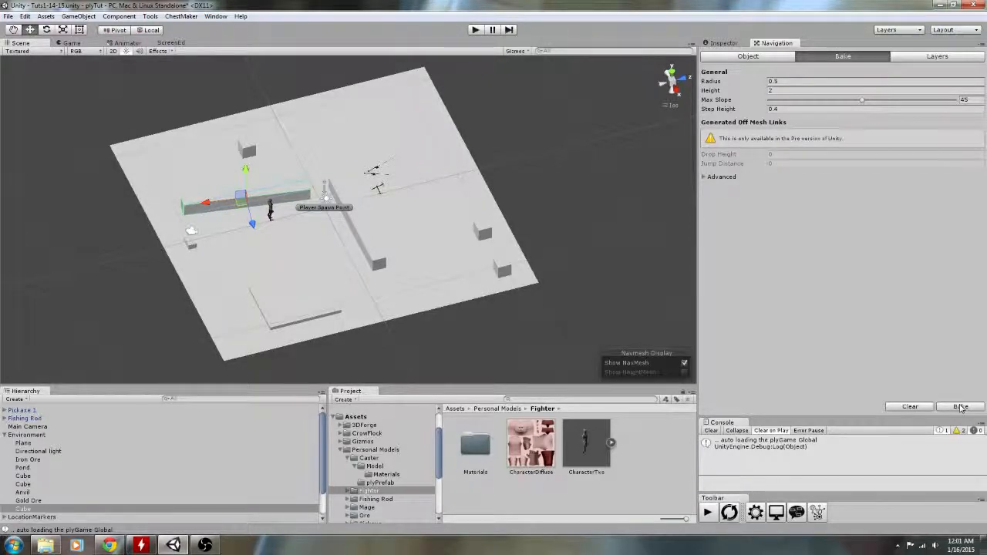
left_click(960, 407)
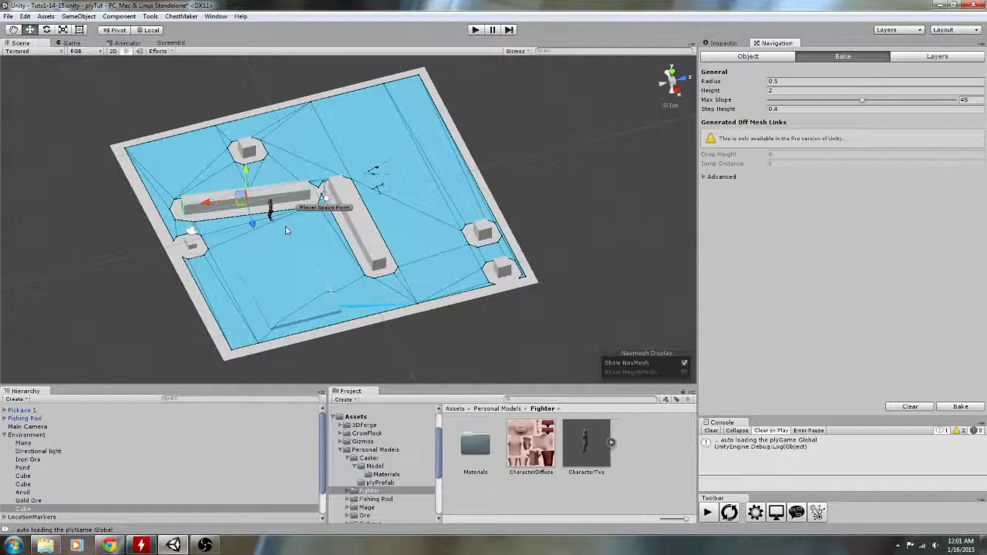
right_click_drag(286, 229, 340, 243)
right_click_drag(476, 247, 464, 266)
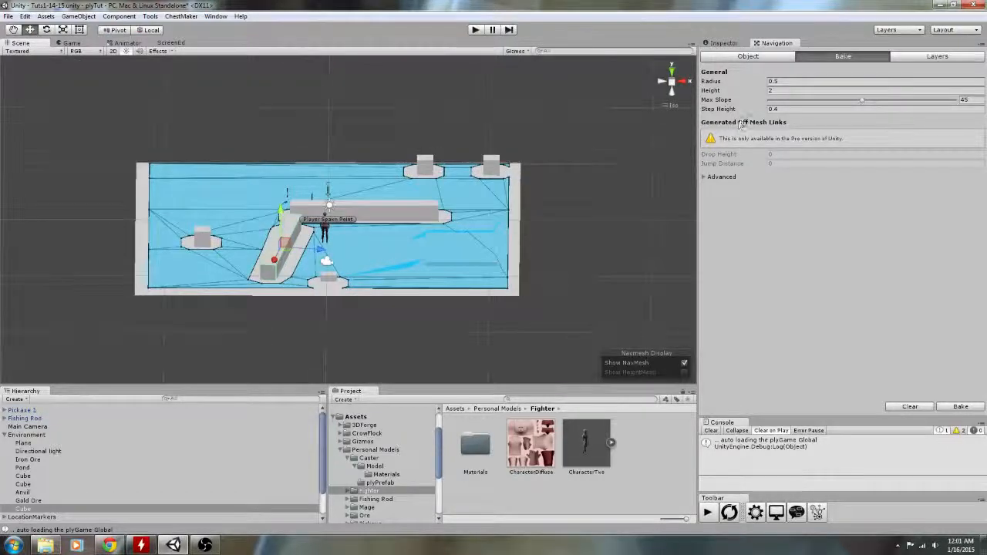
Set the navigation bake height to 1 and bake the navigation mesh again
left_click(740, 86)
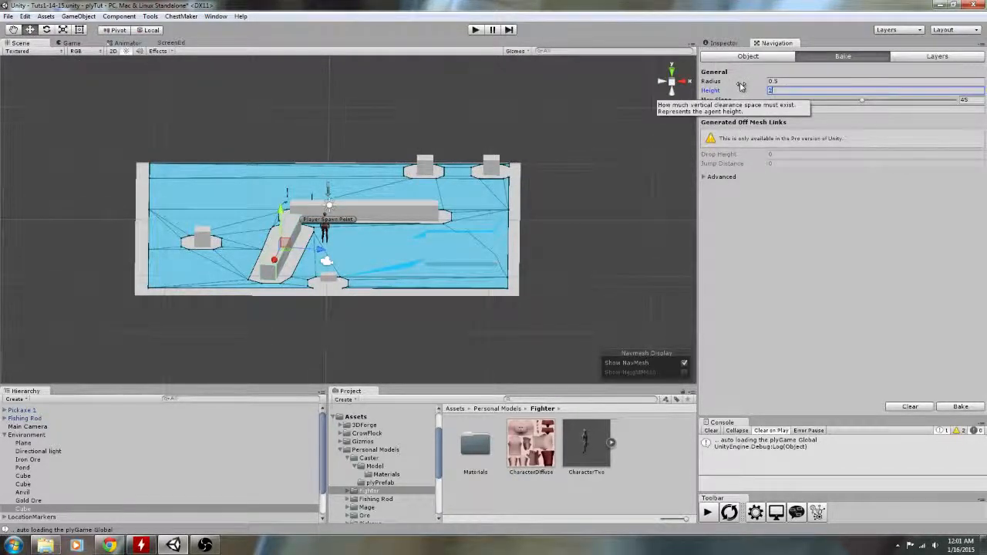
left_click(966, 409)
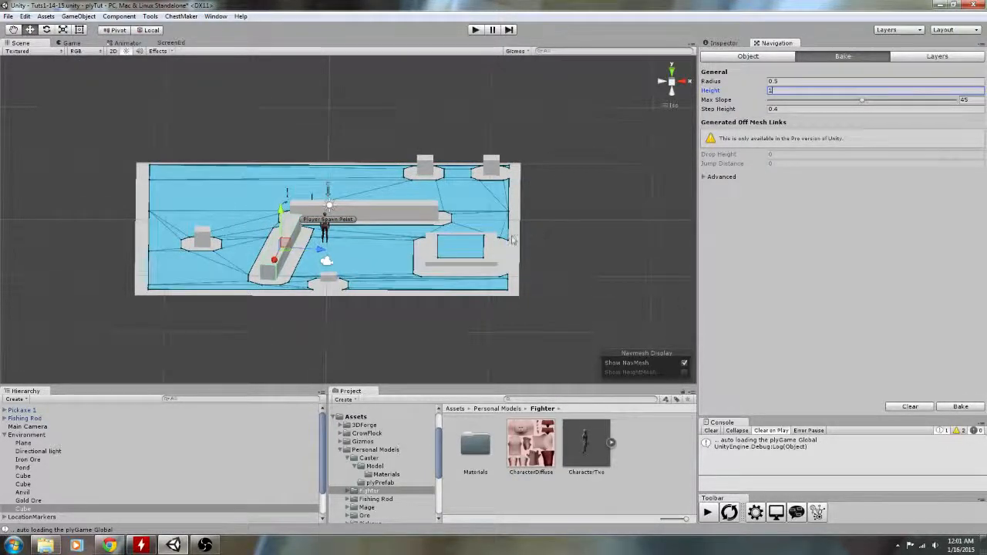
right_click_drag(507, 237, 274, 287)
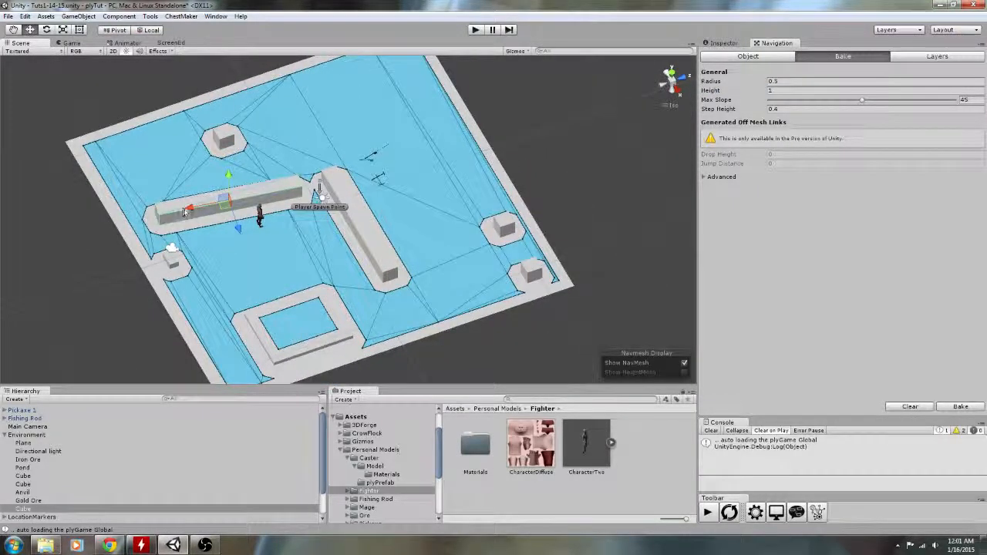
Slide the duplicated wall along its length away from the first wall to widen the gap, and rebake the navigation mesh
left_click_drag(191, 208, 176, 214)
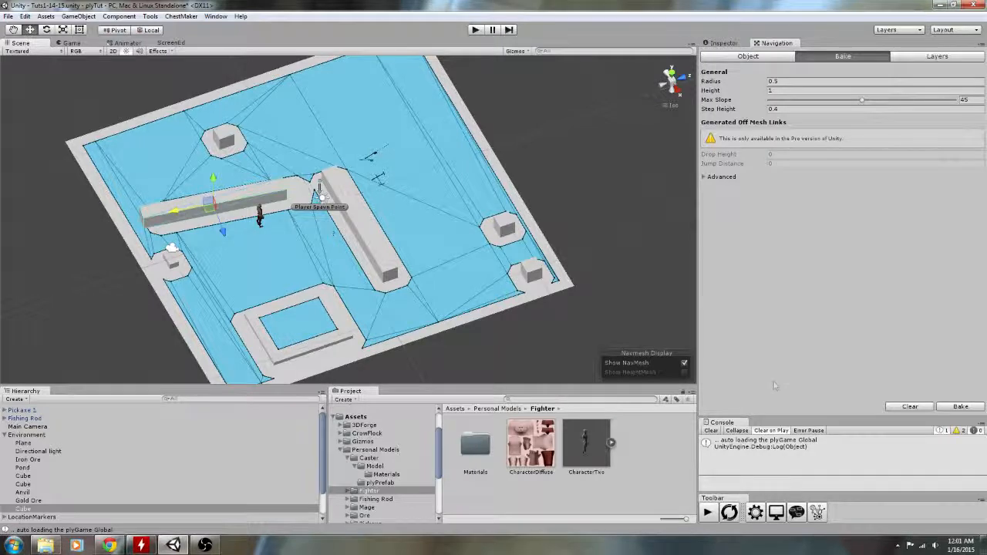
left_click(959, 406)
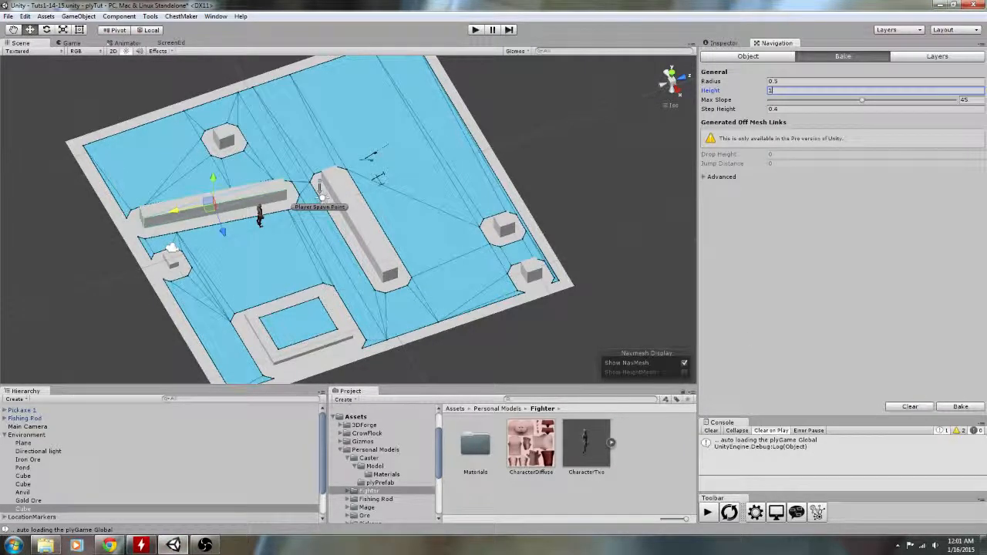
right_click_drag(416, 247, 373, 254)
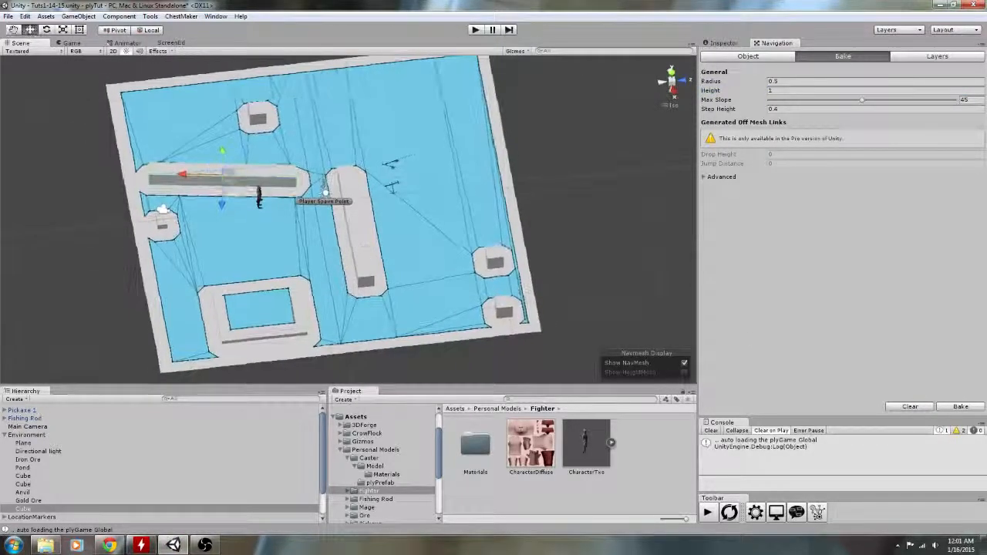
Remove the NPCMove Simple component from FighterNPC
left_click(4, 434)
left_click(43, 475)
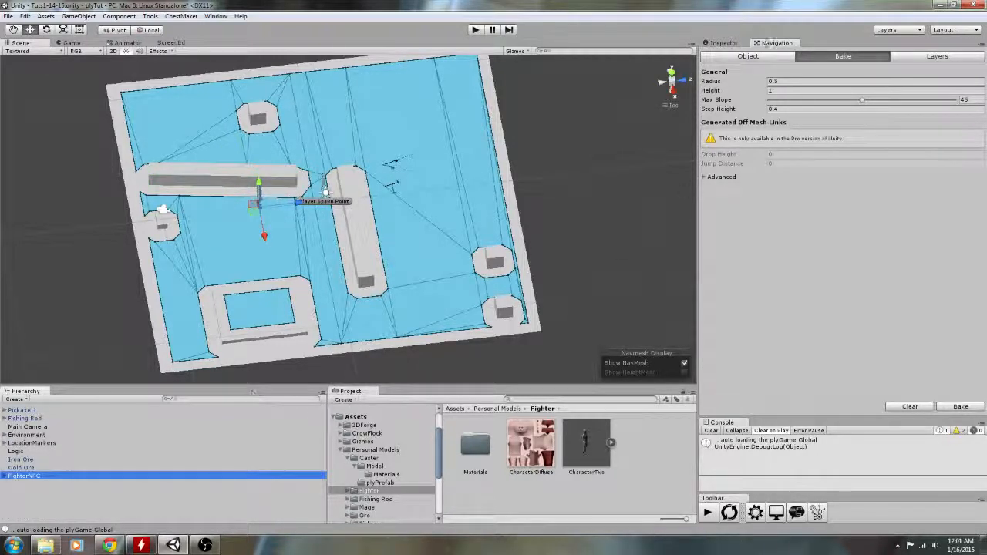
left_click(742, 56)
left_click(733, 45)
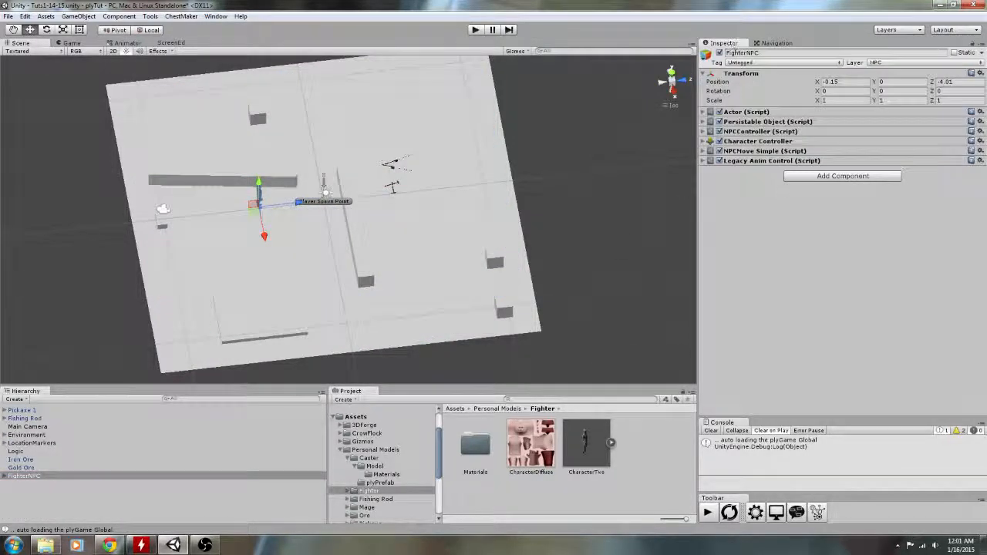
right_click(759, 151)
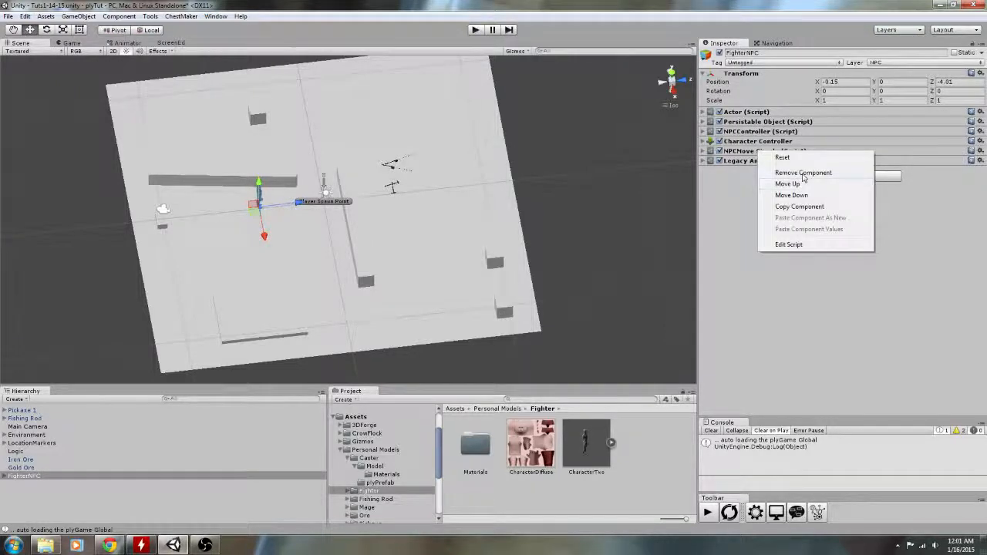
left_click(802, 173)
Add the plyGame NPC movement component Pro-Move (navmesh) to FighterNPC
left_click(841, 166)
left_click(829, 298)
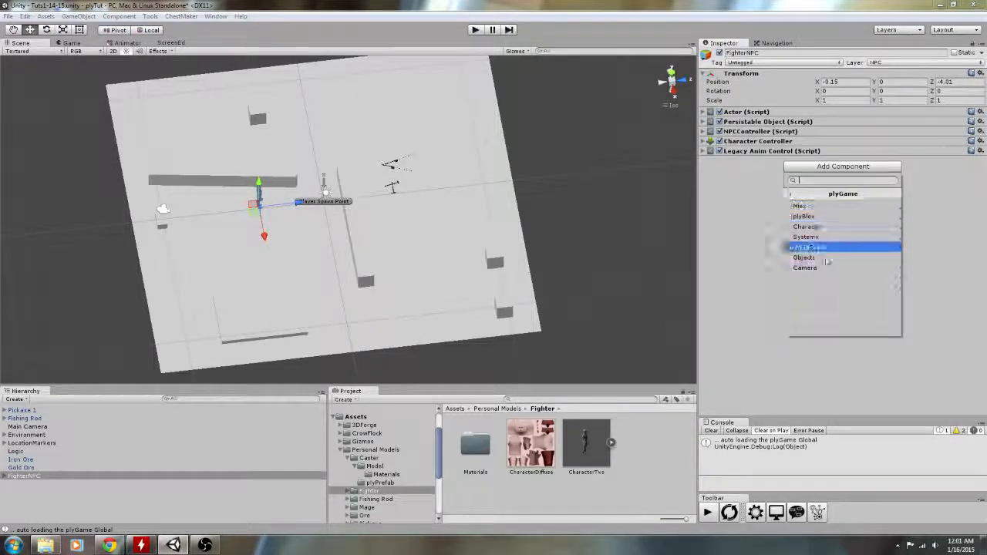
left_click(830, 226)
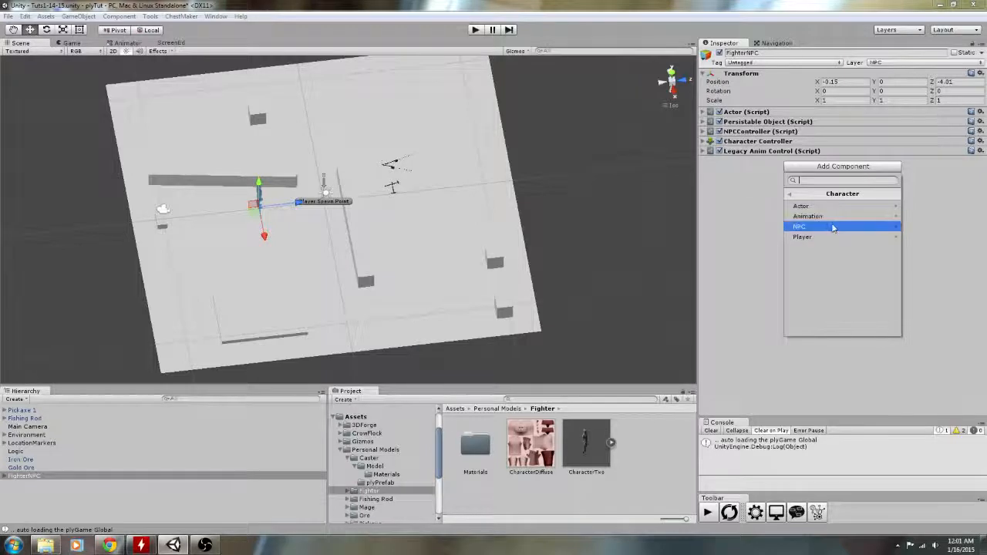
left_click(831, 226)
left_click(837, 214)
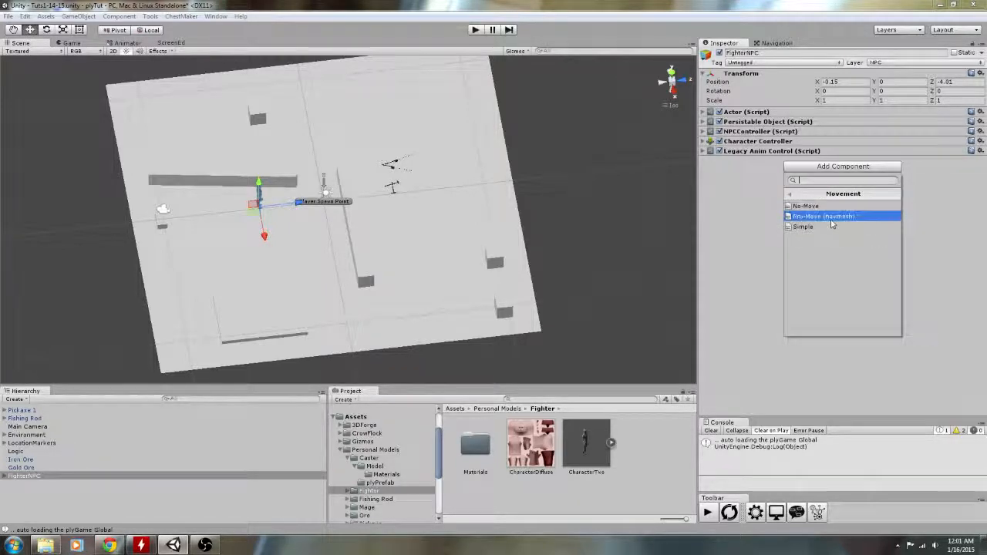
left_click(839, 216)
Run the game, view FighterNPC's navmesh wandering around the walls from above, and stop play mode
left_click(475, 30)
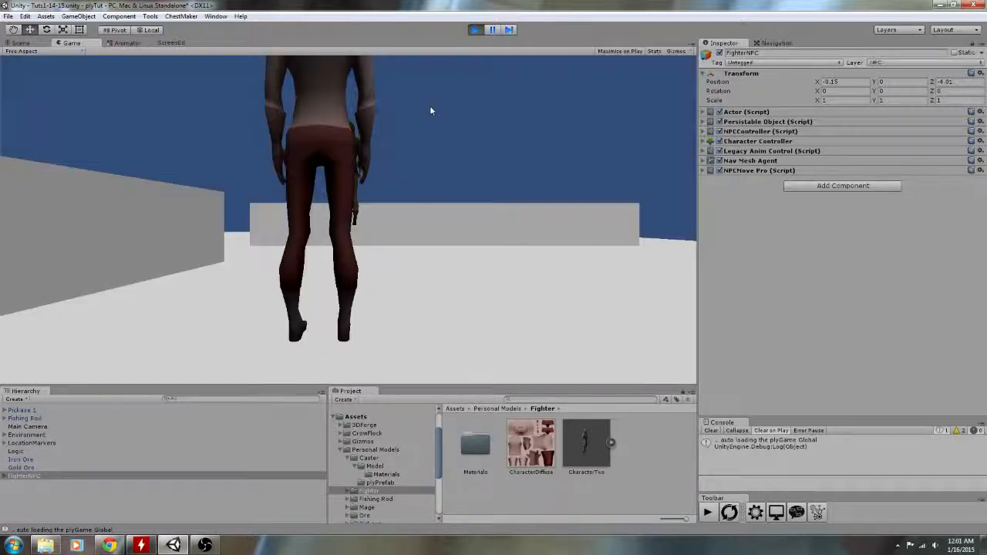
mouse_move(388, 180)
right_mouse_down()
mouse_move(360, 199)
mouse_move(375, 174)
mouse_move(399, 166)
right_mouse_up()
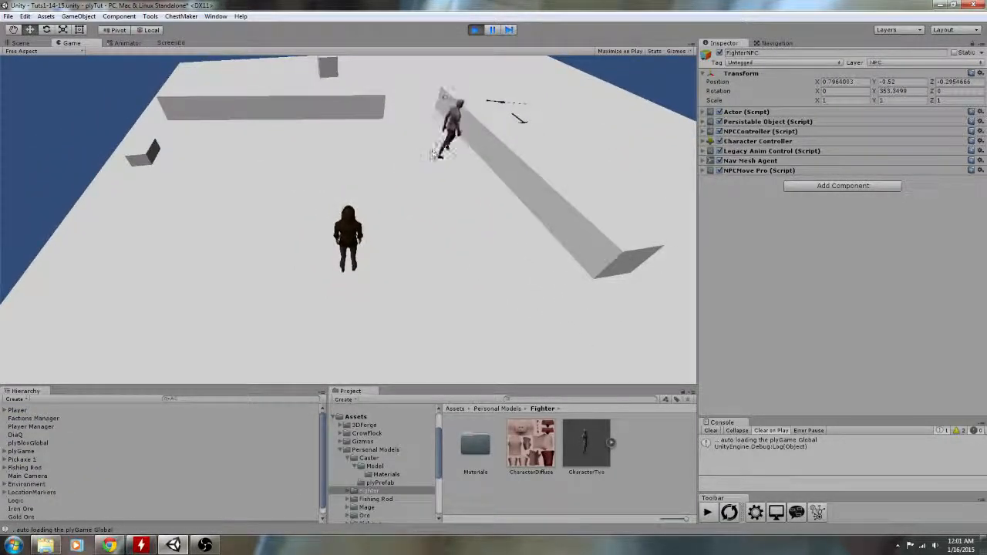
left_click(475, 29)
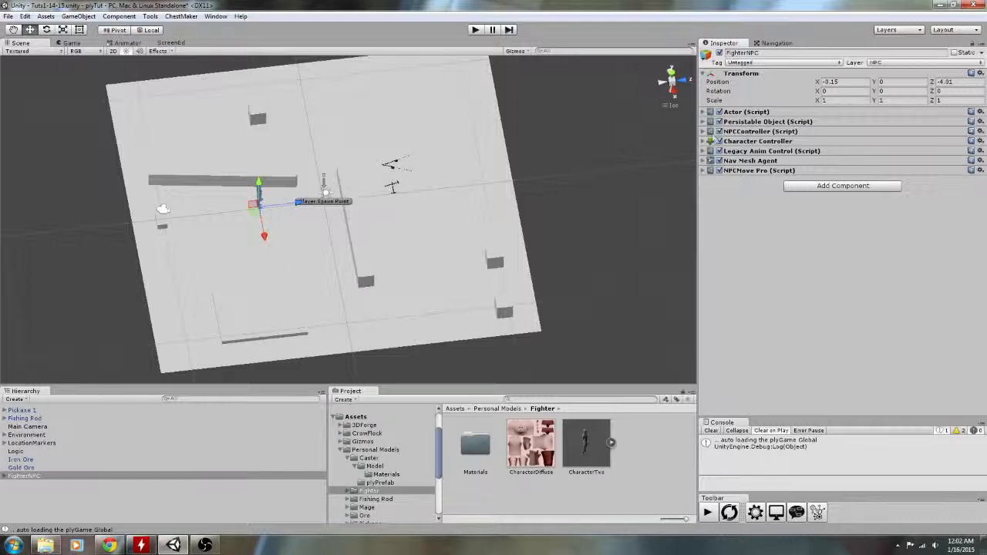
Set the Turn Speed in FighterNPC's NPCController component to 700
left_click(705, 132)
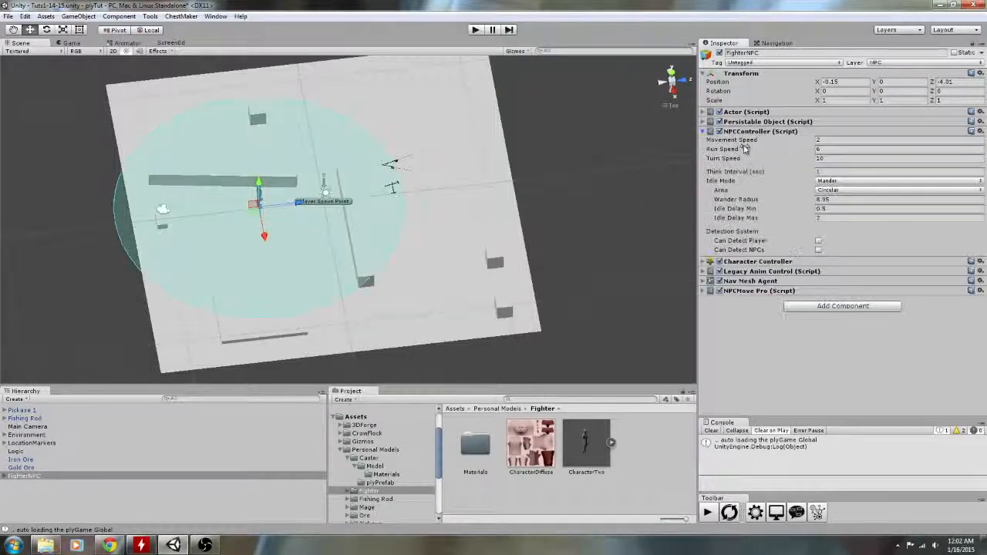
left_click(820, 158)
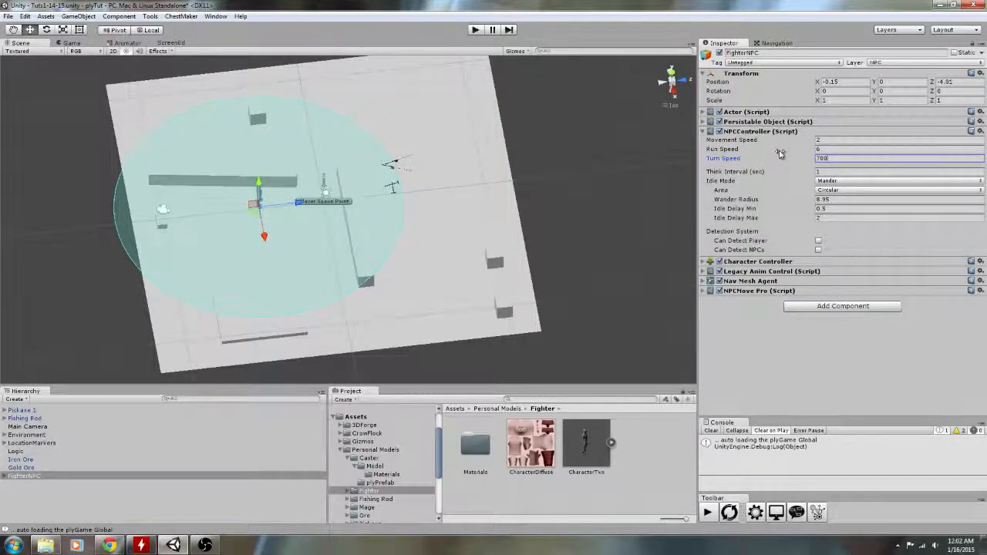
key("Return")
Run the game again, follow FighterNPC with the player to check its turning and pathing around the walls, and stop play mode
left_click(472, 30)
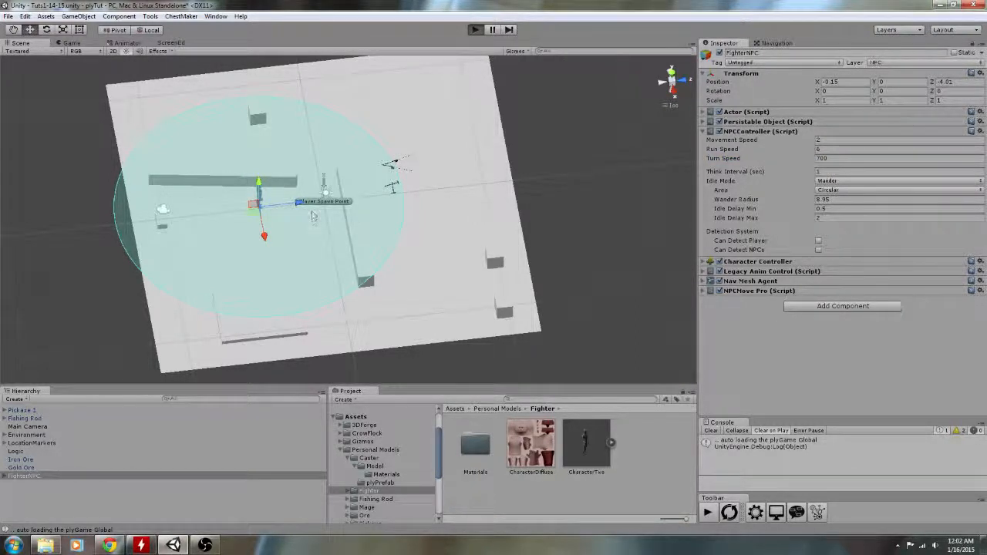
right_click_drag(432, 166, 403, 229)
key("s")
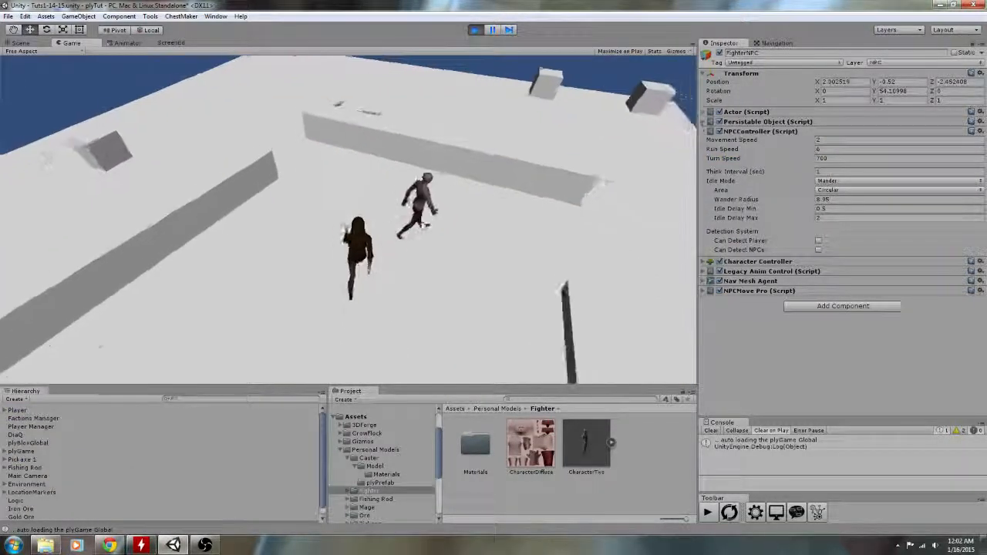
key("w")
key("s")
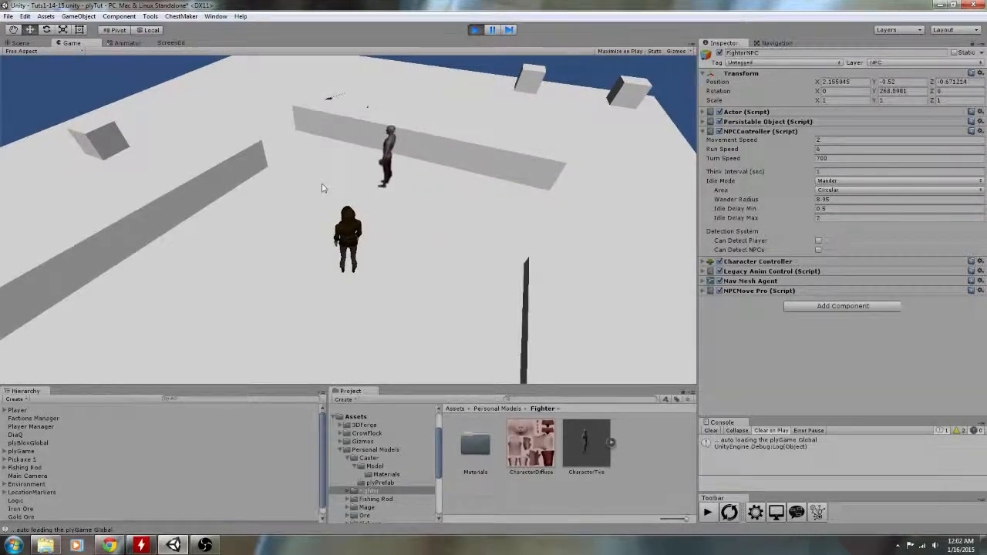
right_click_drag(327, 187, 427, 216)
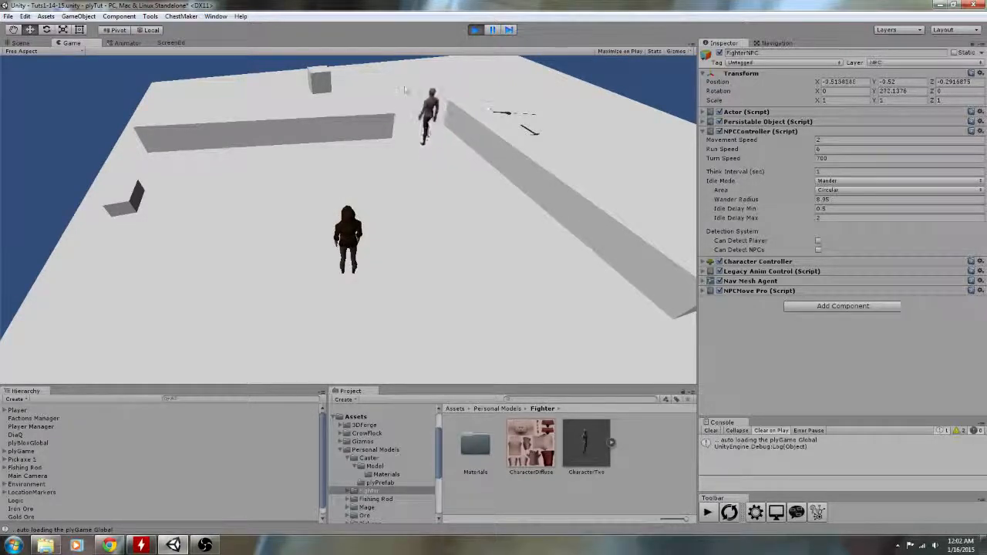
right_click_drag(407, 99, 407, 130)
key("w")
right_click_drag(455, 153, 463, 115)
key("s")
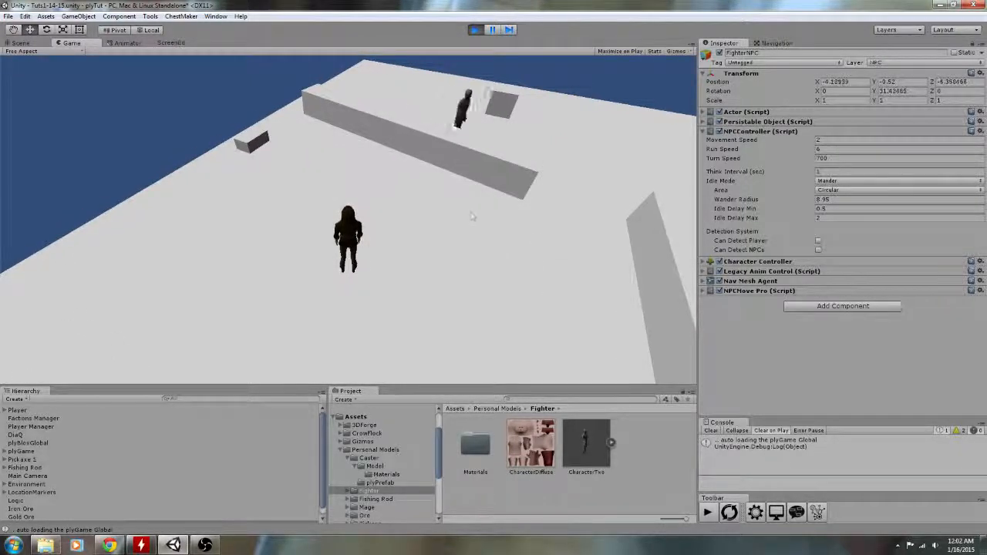
key("d")
key("w")
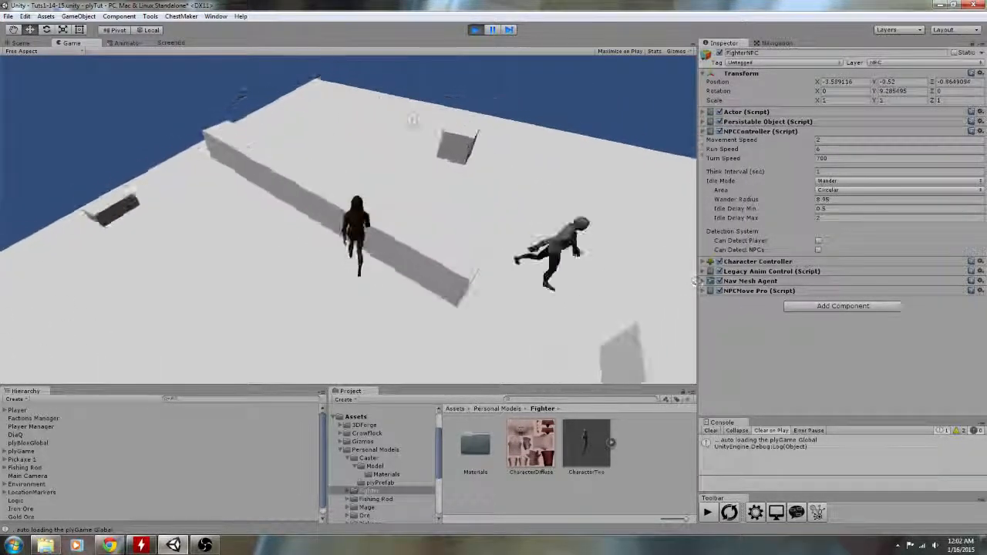
key("w")
right_click_drag(387, 209, 447, 155)
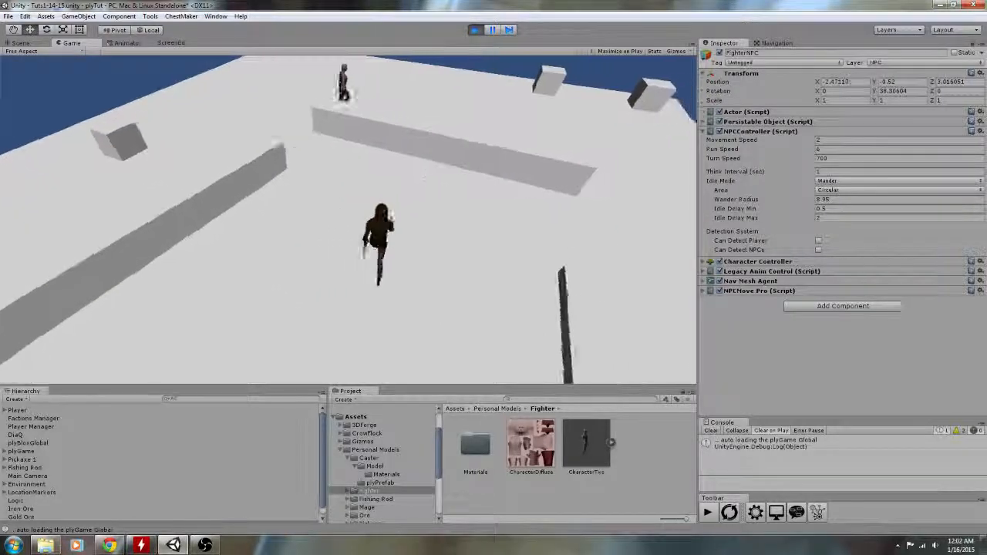
left_click(468, 30)
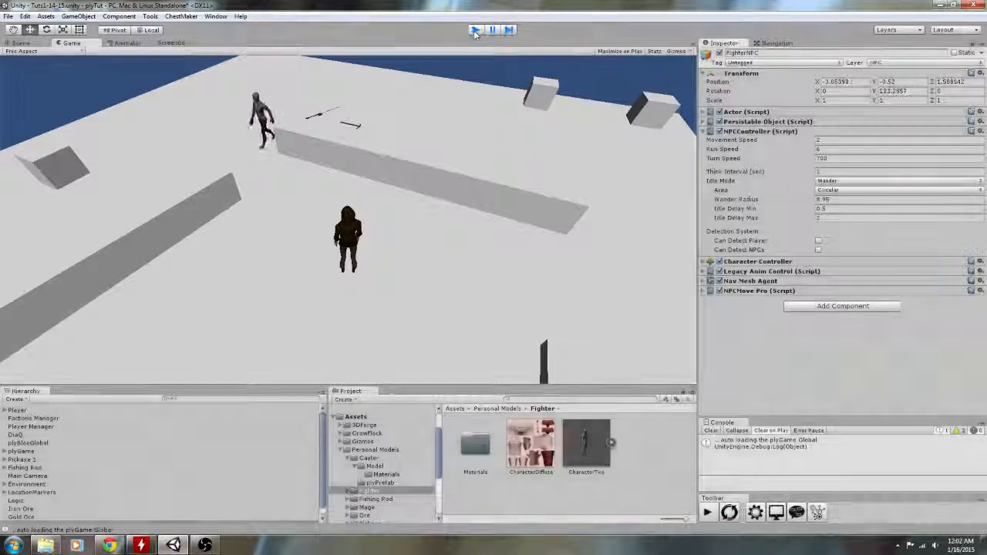
scroll(479, 136, "down", 3)
left_click_drag(506, 161, 31, 193, "alt")
left_click_drag(576, 237, 337, 235, "alt")
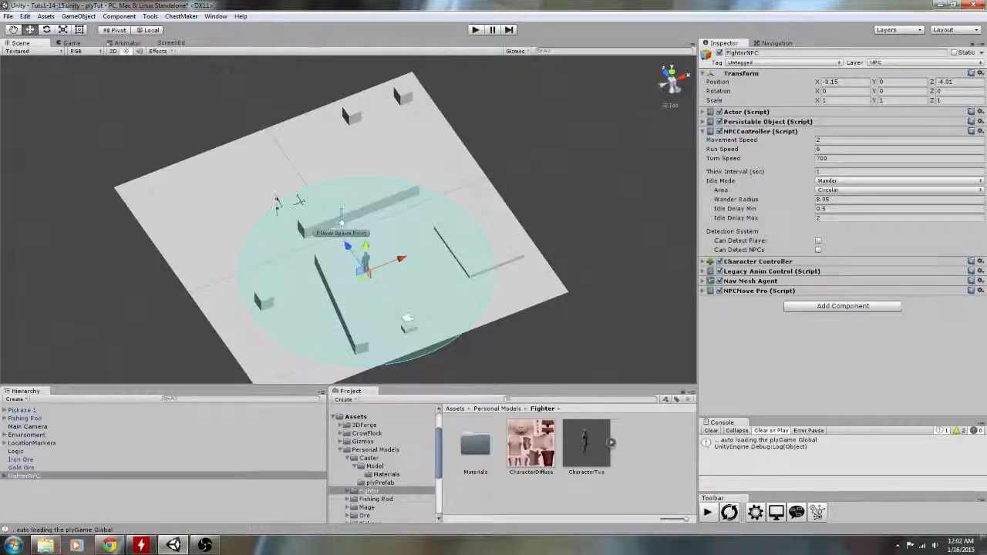